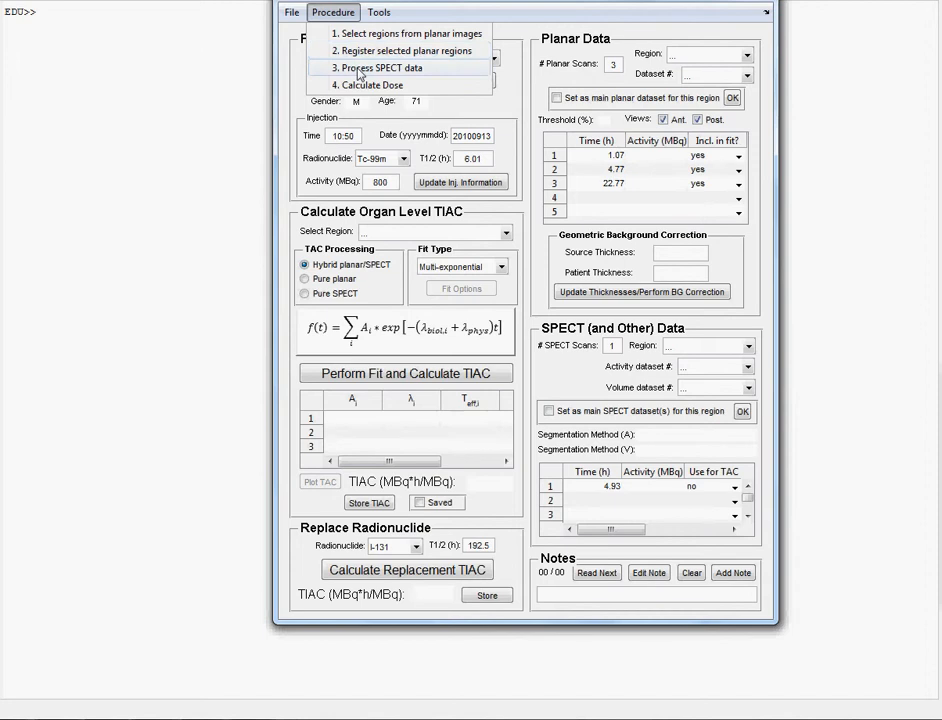
- Choose Procedure > 3. Process SPECT data to open the SPECT processing window
left_click(358, 71)
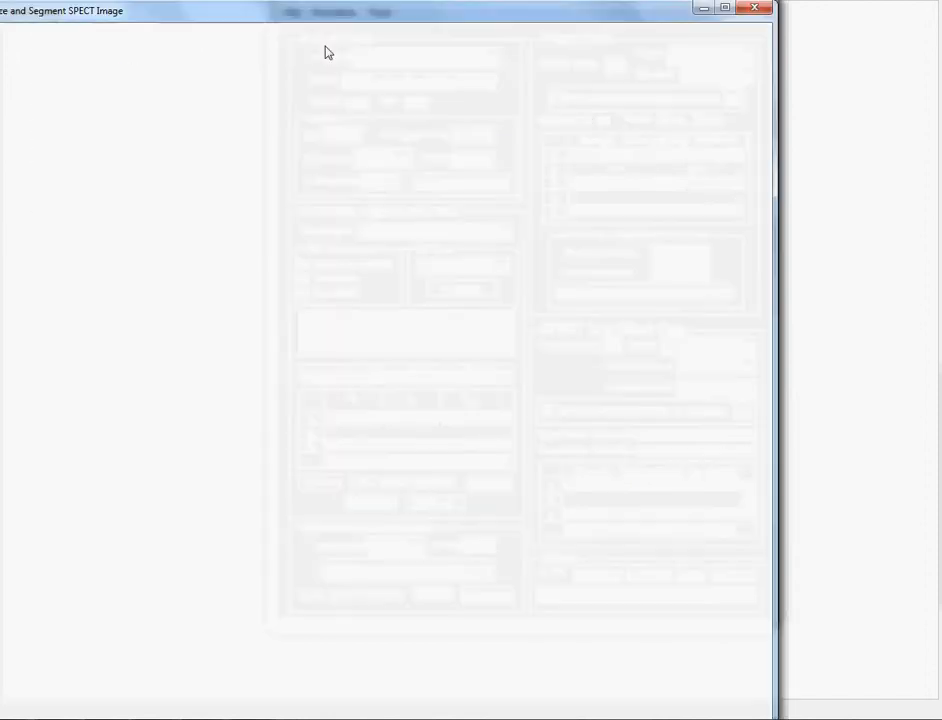
- Move the Process and Segment SPECT Image window up and right so every panel is visible
left_click_drag(357, 17, 492, 0)
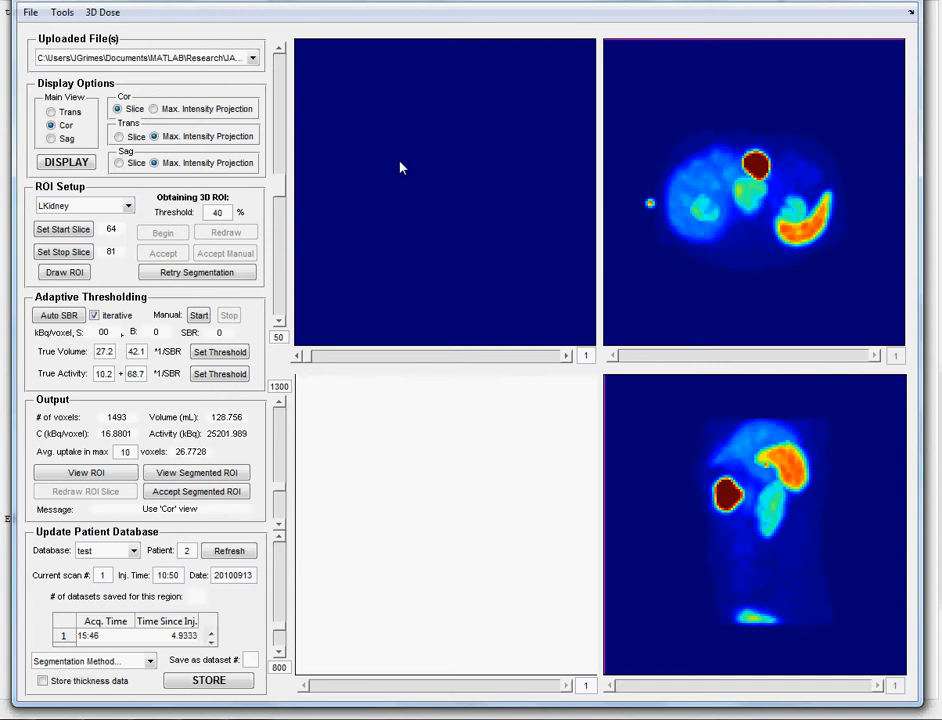
- Keep LKidney as the region and display its segmented ROI starting at slice 64
left_click(128, 206)
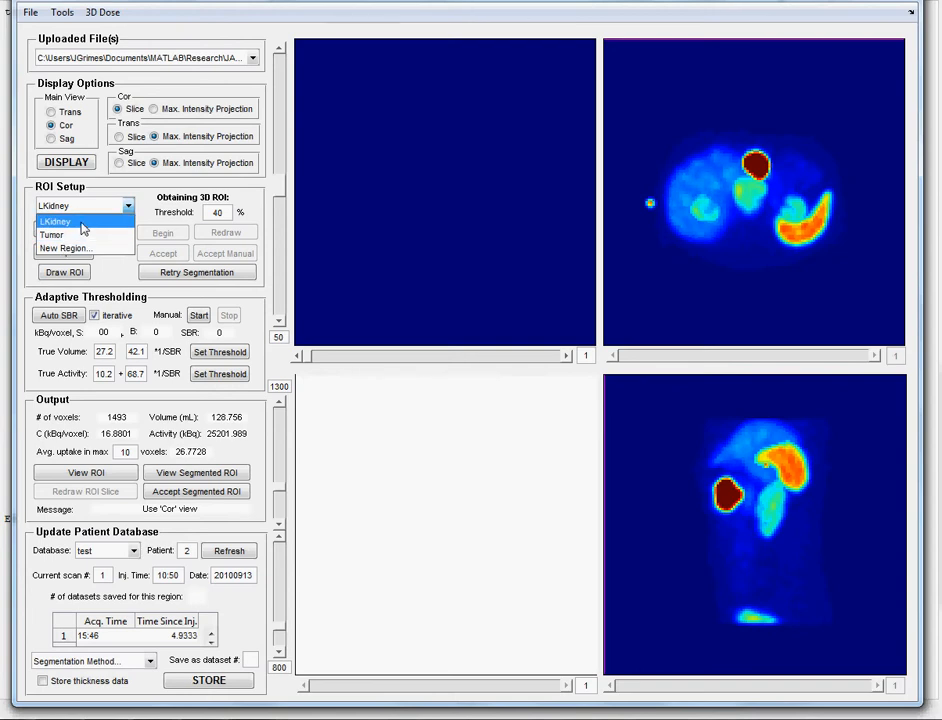
left_click(122, 206)
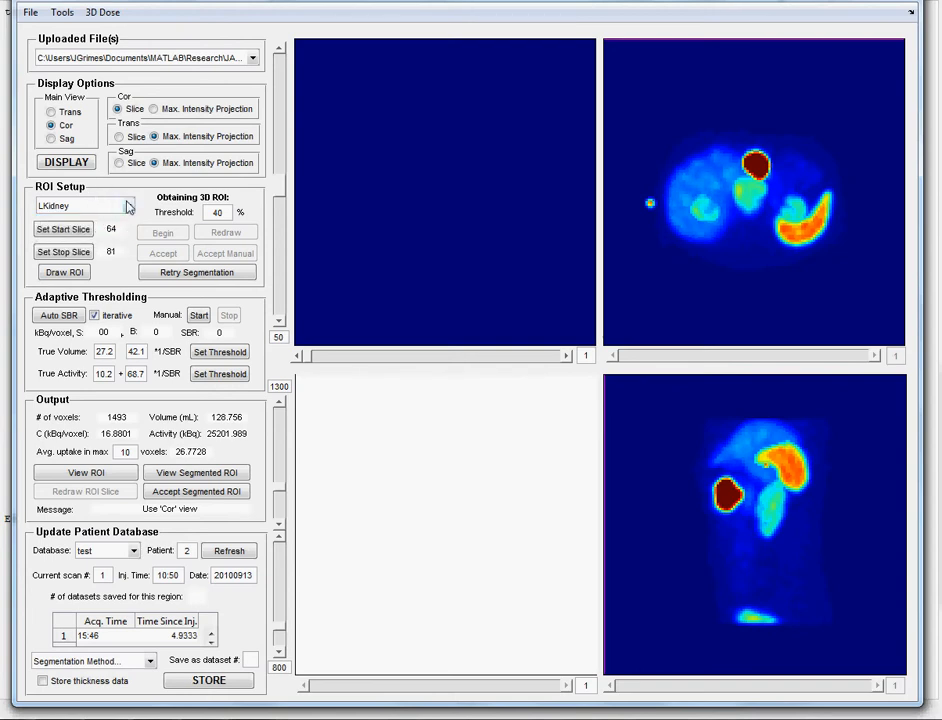
left_click(127, 208)
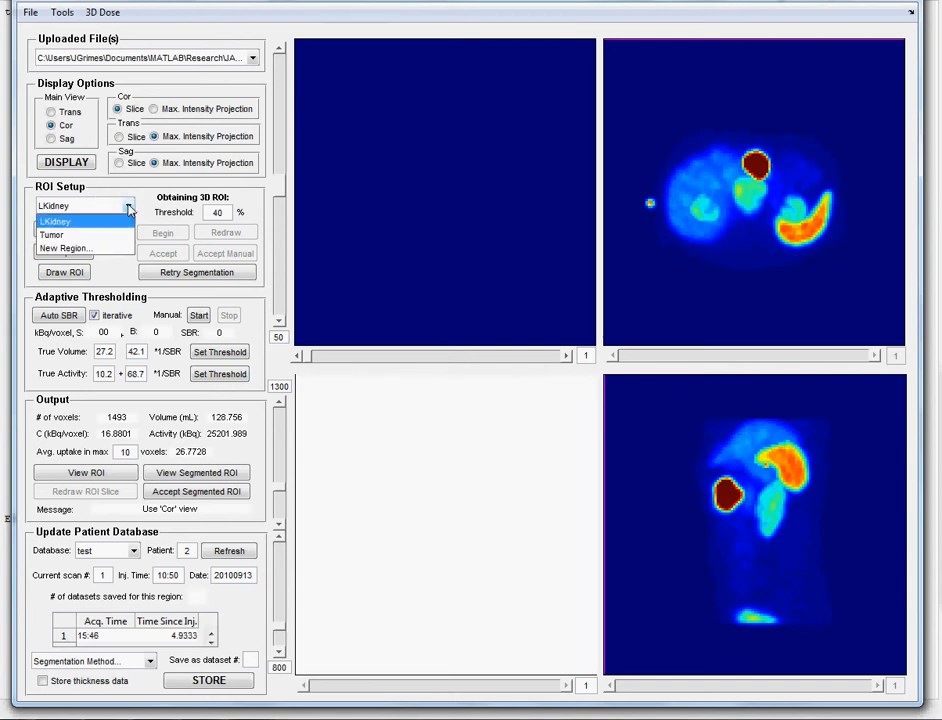
left_click(83, 226)
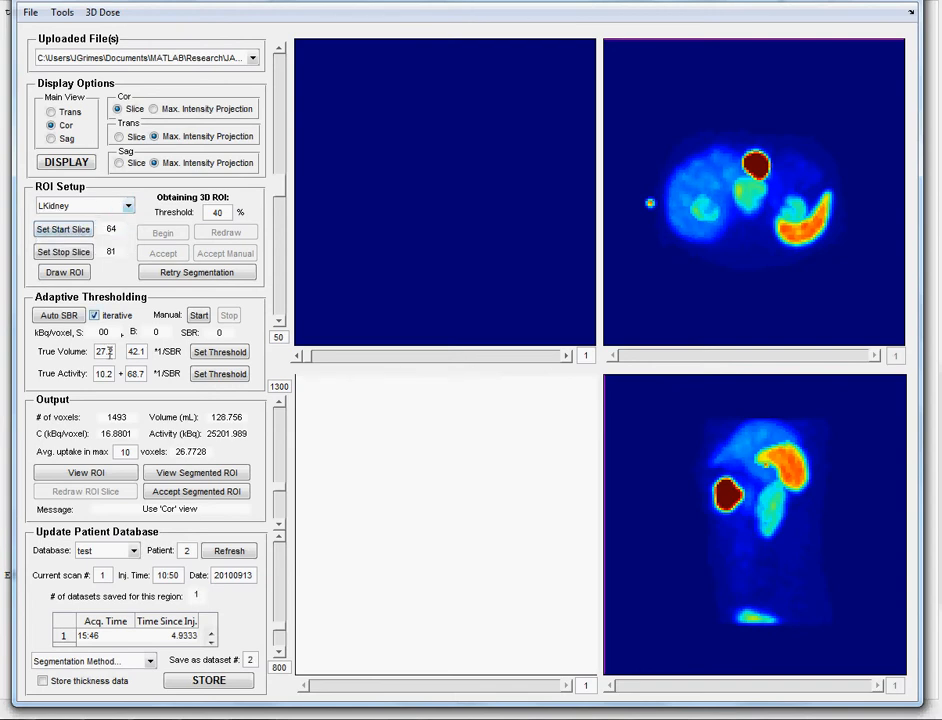
- Step the segmented LKidney contour forward from slice 64 to slice 72
left_click(567, 688)
left_click(567, 688)
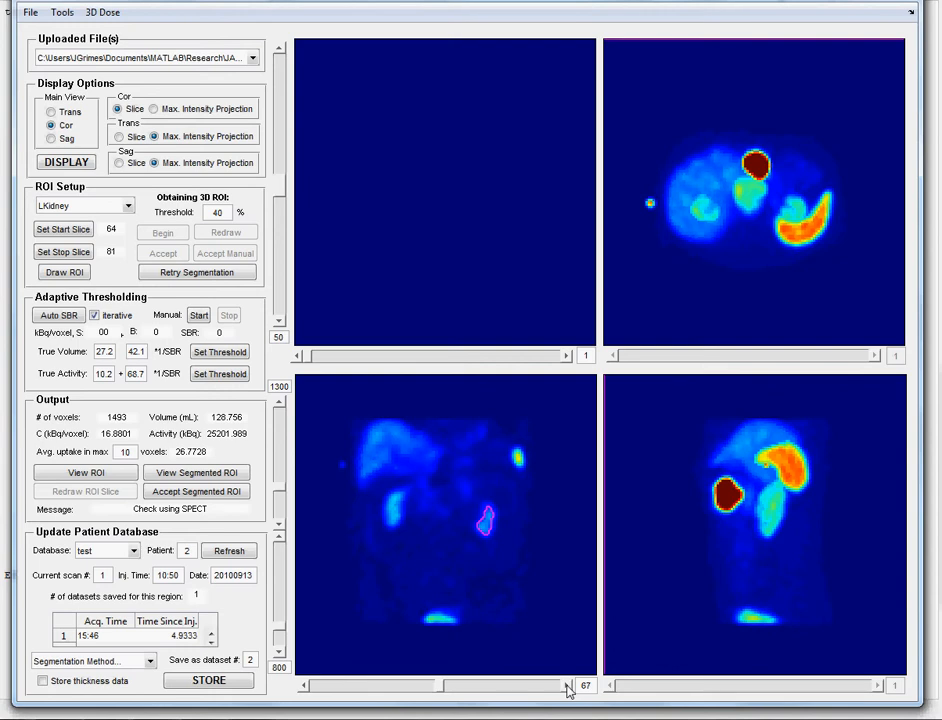
left_click(567, 688)
left_click(567, 688)
left_click(567, 688)
left_click(567, 688)
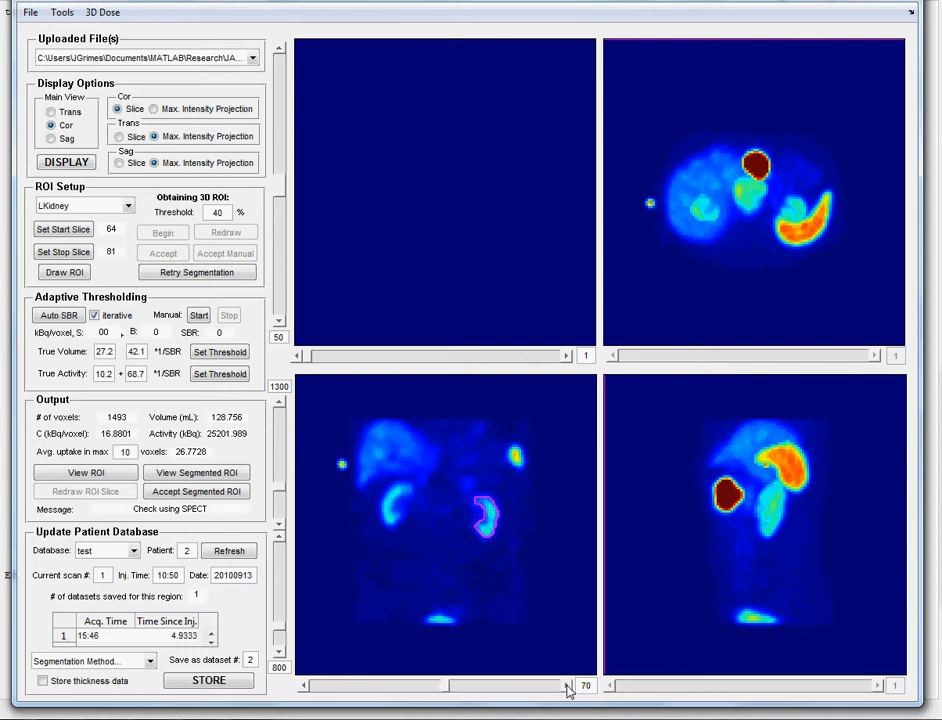
left_click(567, 688)
left_click(567, 688)
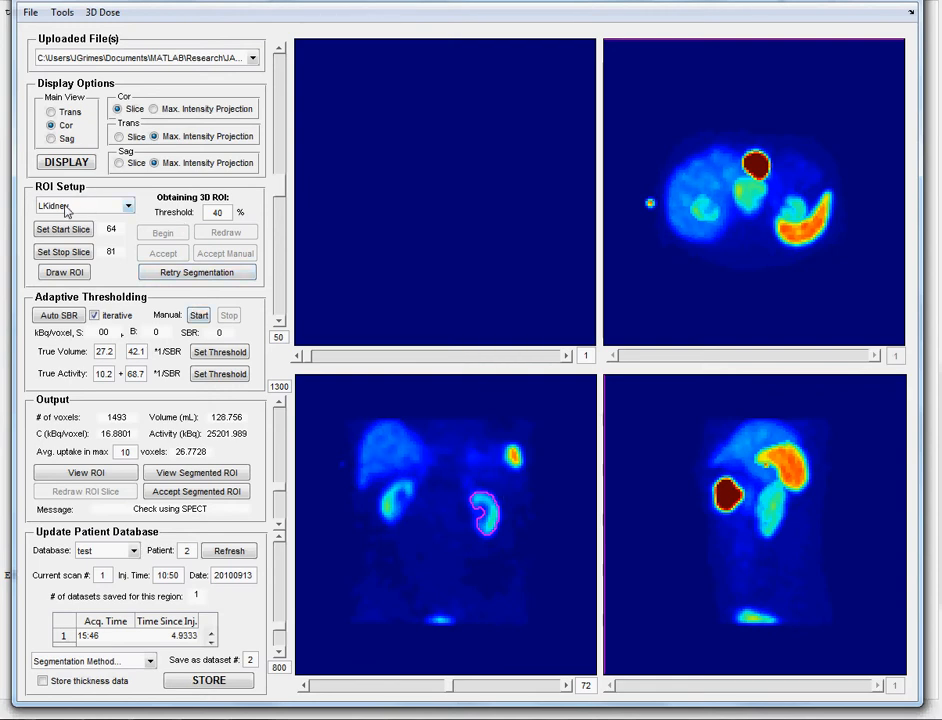
- Show the drawn LKidney ROI outline and step it forward toward slice 69
left_click(88, 475)
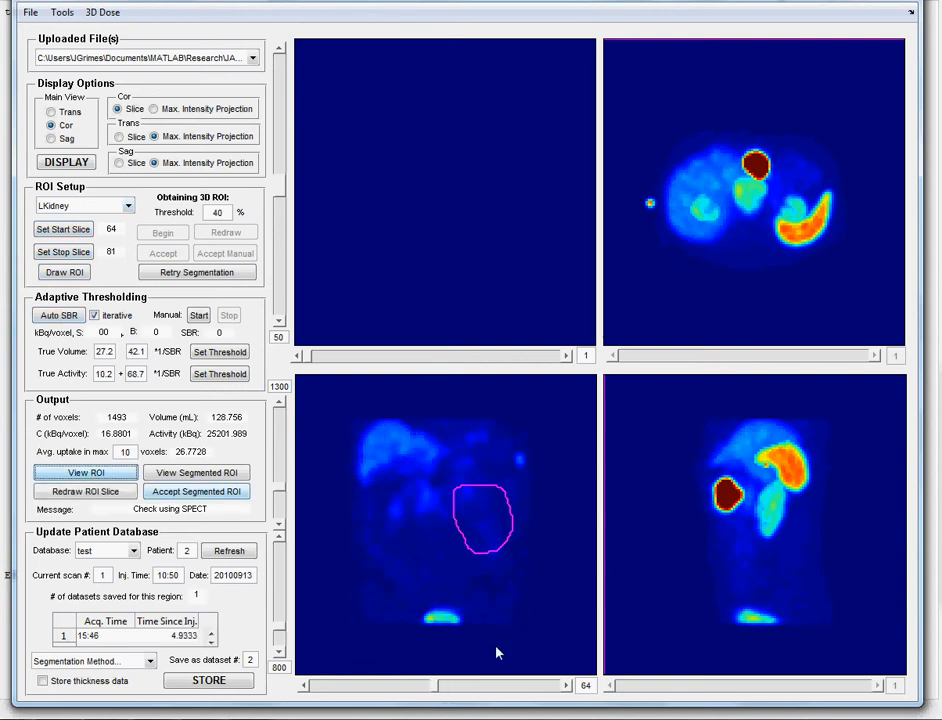
left_click(565, 686)
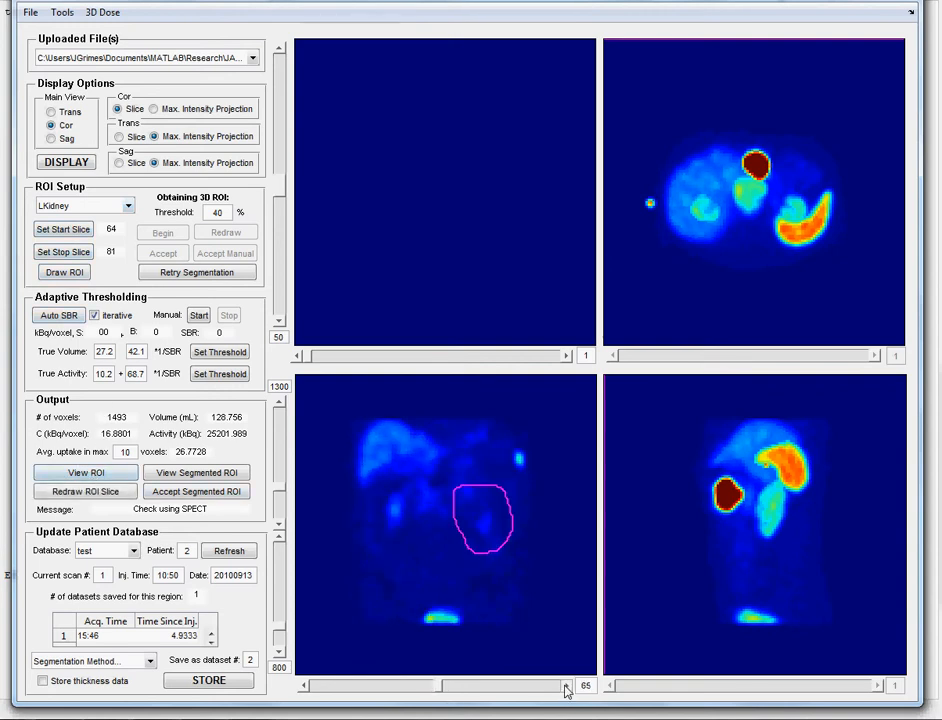
left_click(565, 686)
left_click(565, 686)
left_click(565, 687)
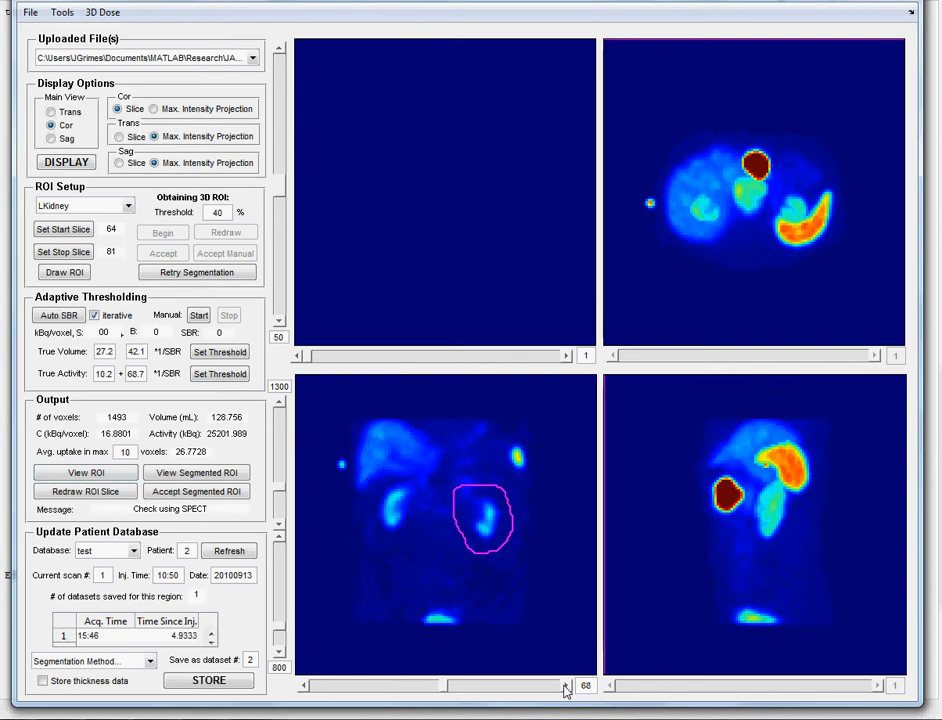
left_click(565, 687)
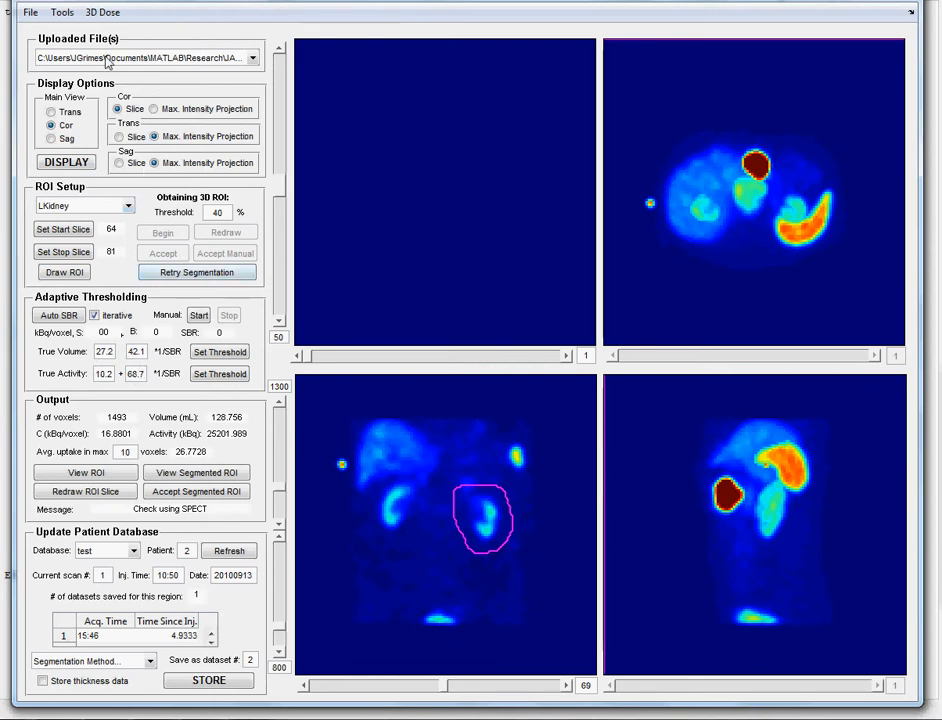
- Use Volumetrix (iterative) fit parameters: volume 37.3 + 42.8/SBR, activity 1.5 + 93.4/SBR
left_click(62, 13)
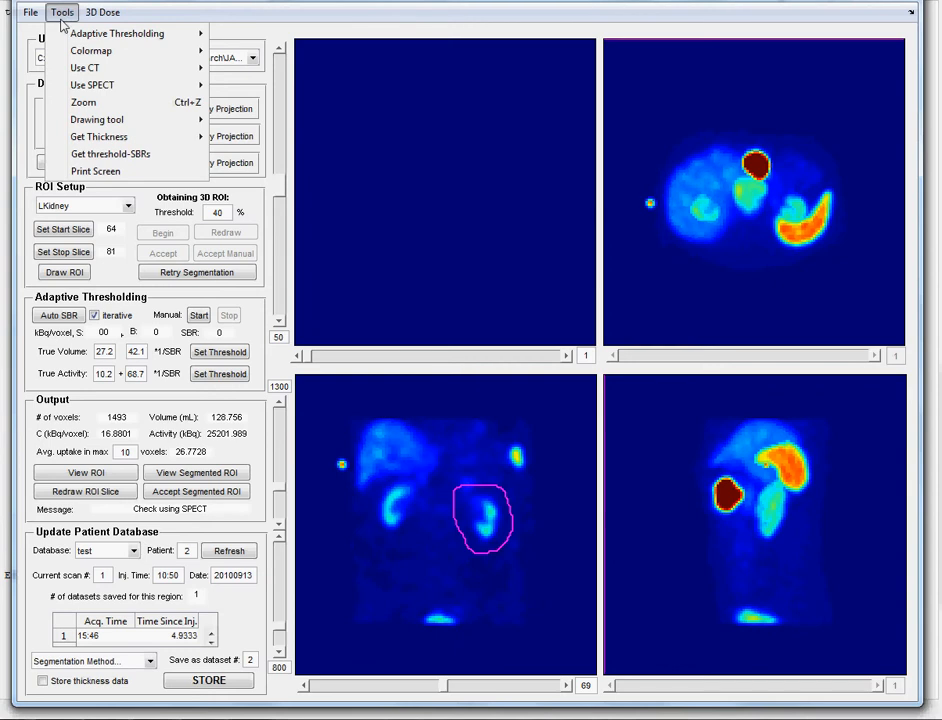
mouse_move(91, 38)
mouse_move(265, 33)
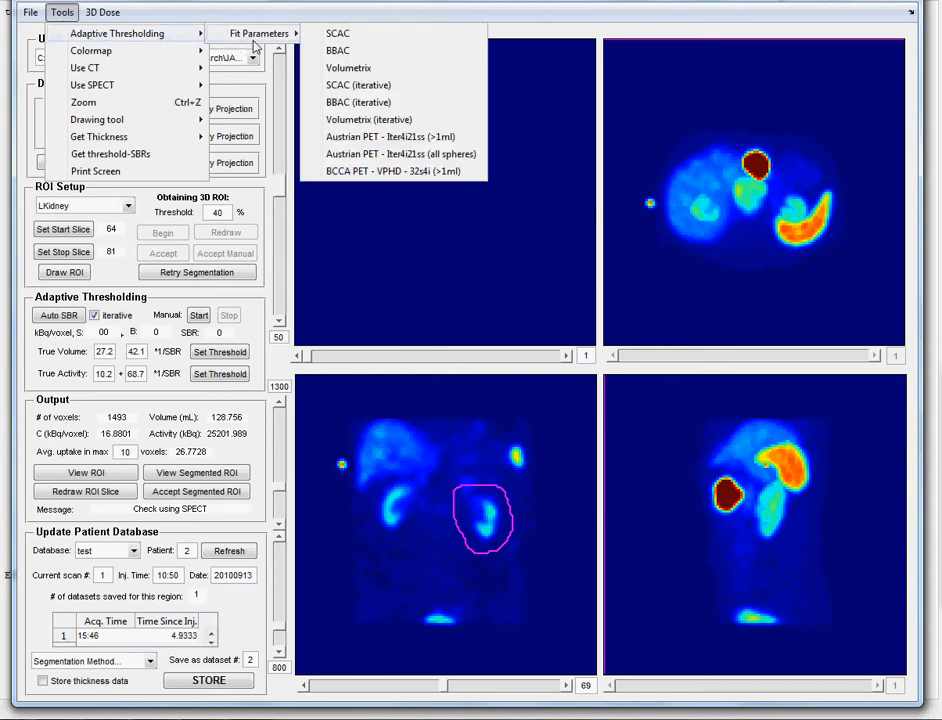
left_click(364, 121)
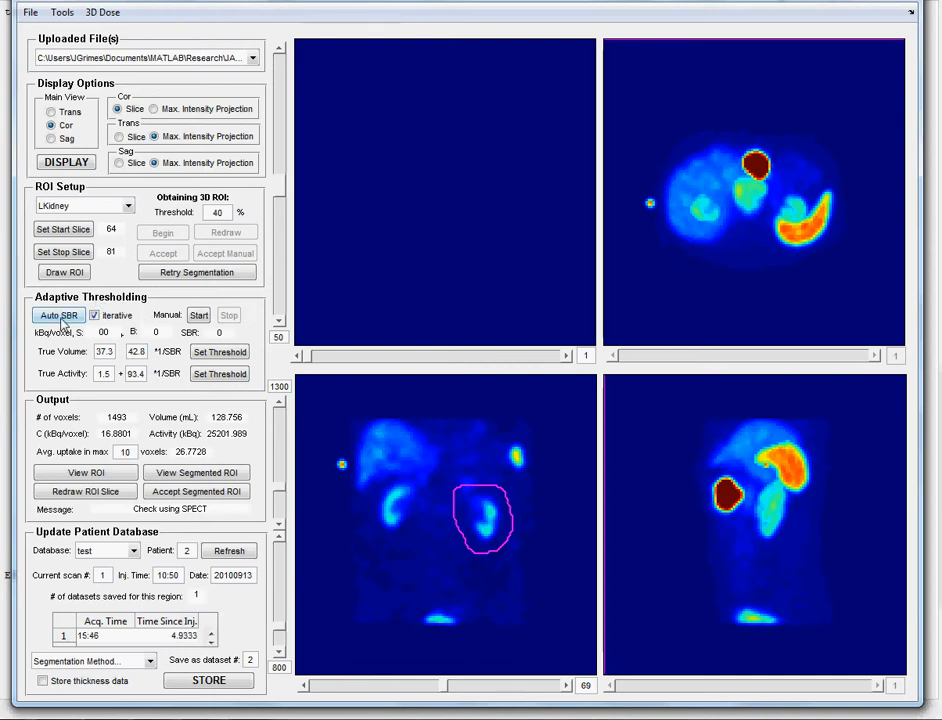
- Run iterative Auto SBR, reaching SBR 10.6125, 41.333% threshold and 125.565 mL
left_click(60, 316)
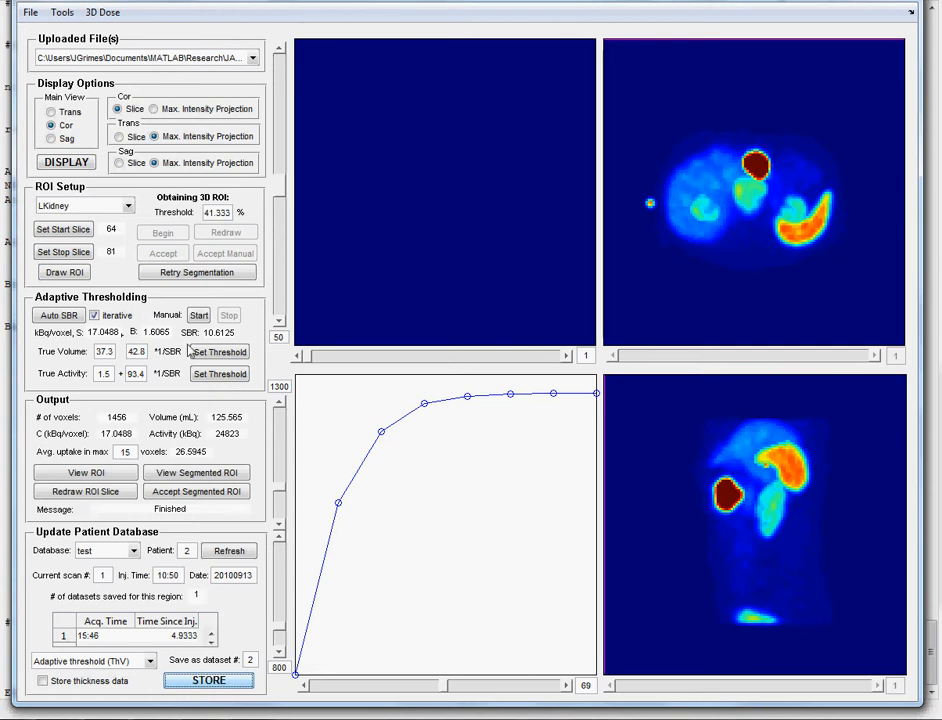
- Display the 41.333% thresholded LKidney contour and step through slices 64 to 73
left_click(233, 472)
left_click(566, 686)
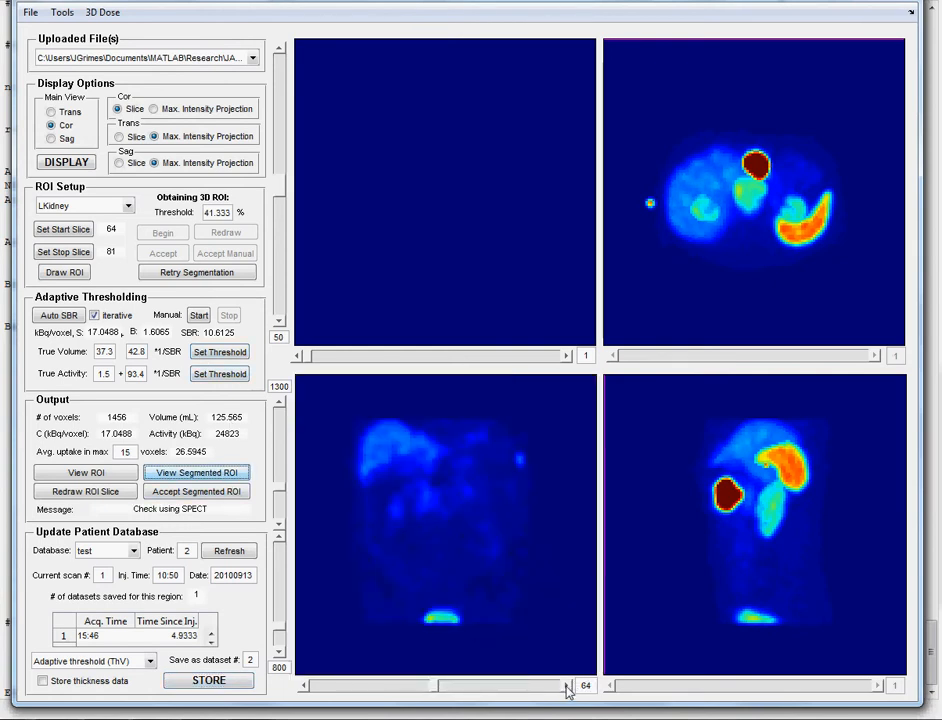
left_click(566, 686)
left_click(566, 686)
left_click(566, 686)
left_click(566, 686)
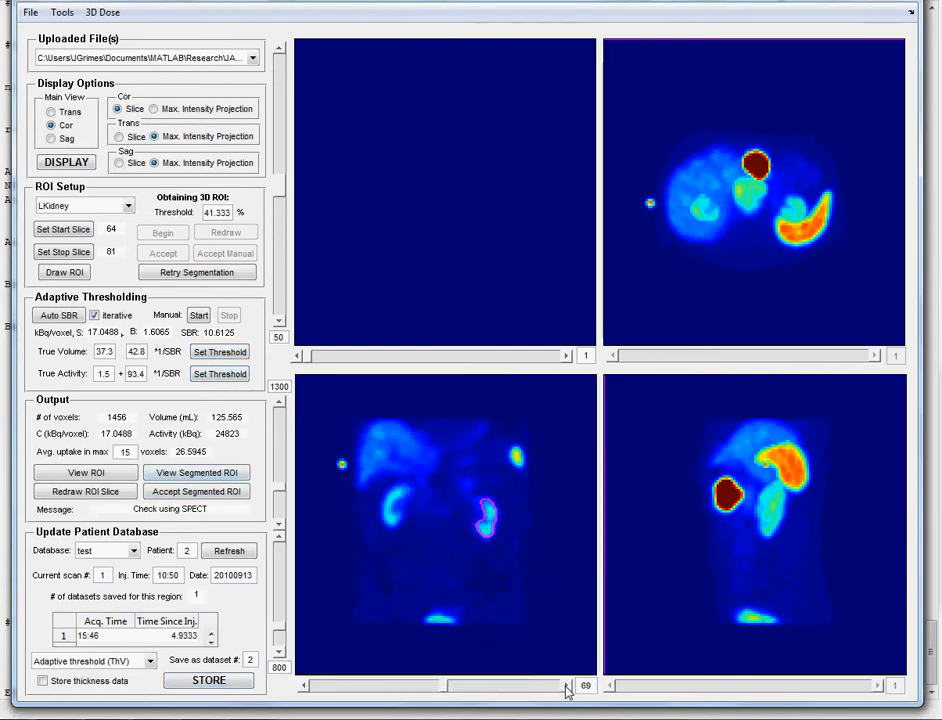
left_click(566, 686)
left_click(566, 686)
left_click(566, 686)
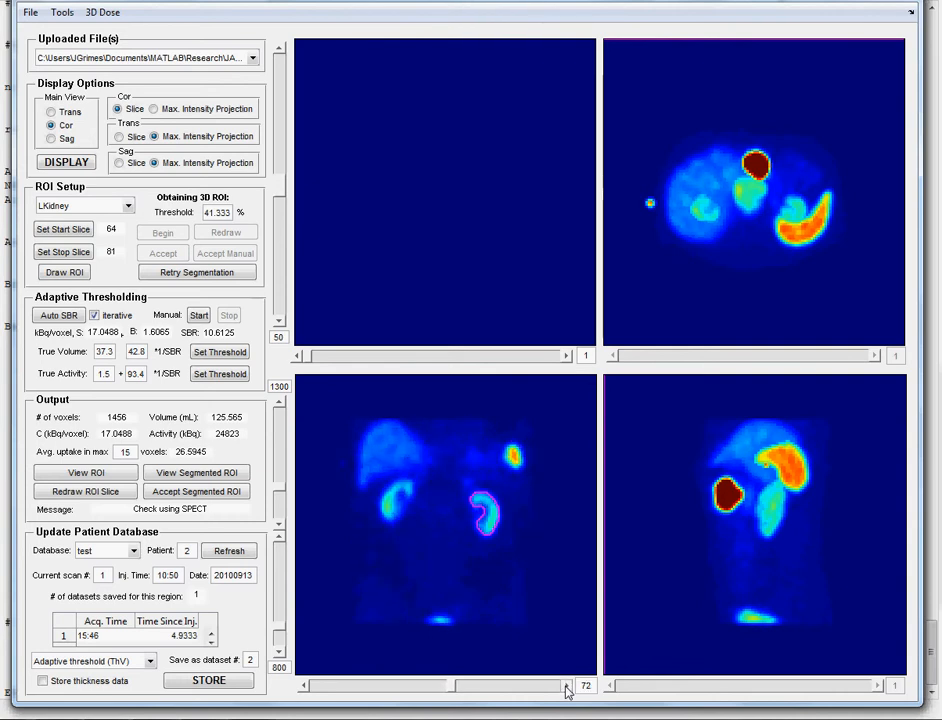
left_click(566, 686)
left_click(220, 374)
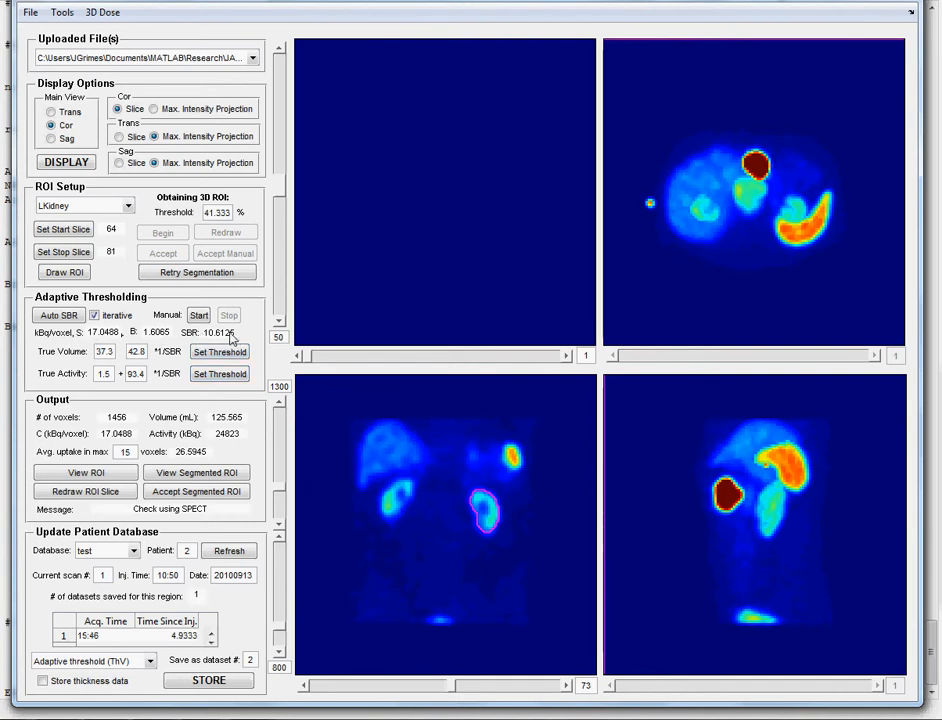
- Accept the segmented LKidney ROI and apply the 10.3% True Activity threshold
left_click(197, 494)
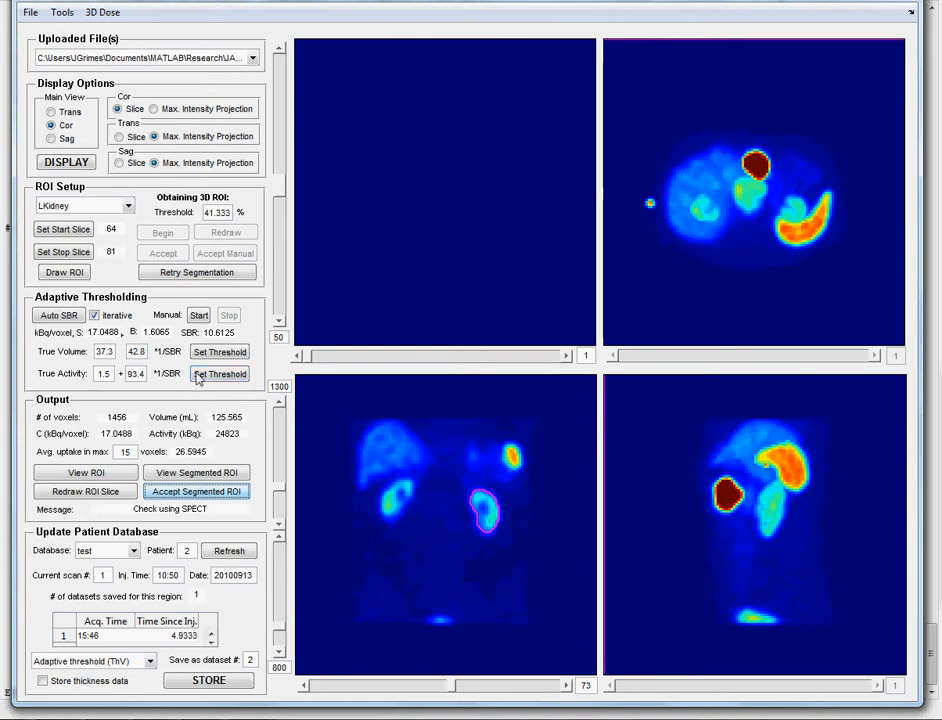
left_click(227, 376)
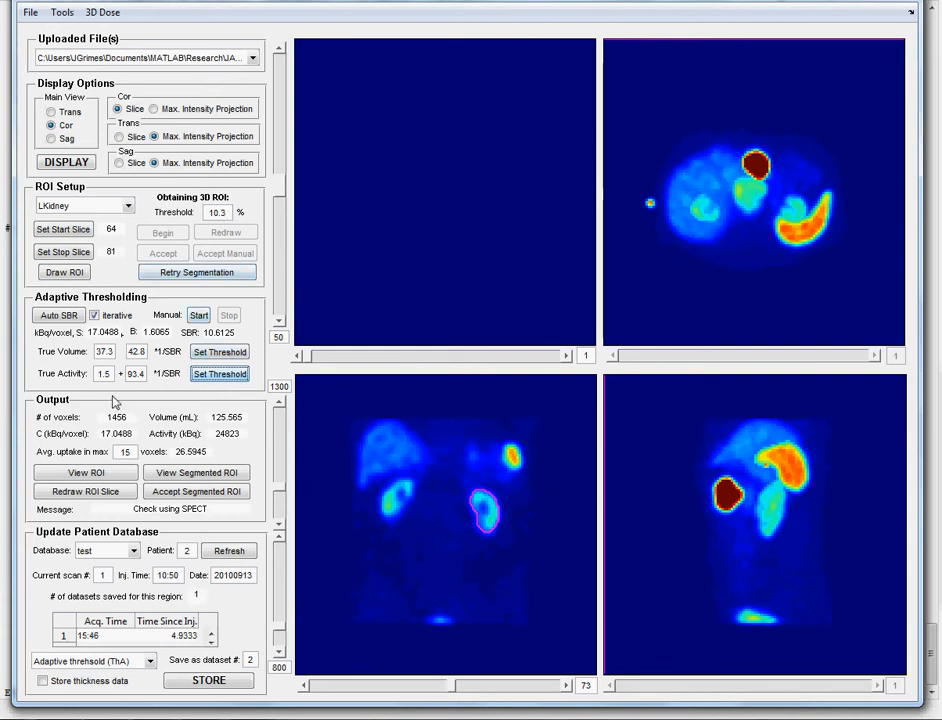
- Re-segment LKidney at 10.3% (4666 voxels, 402.394 mL, 40872.144 kBq) and refresh to 2 datasets
left_click(193, 281)
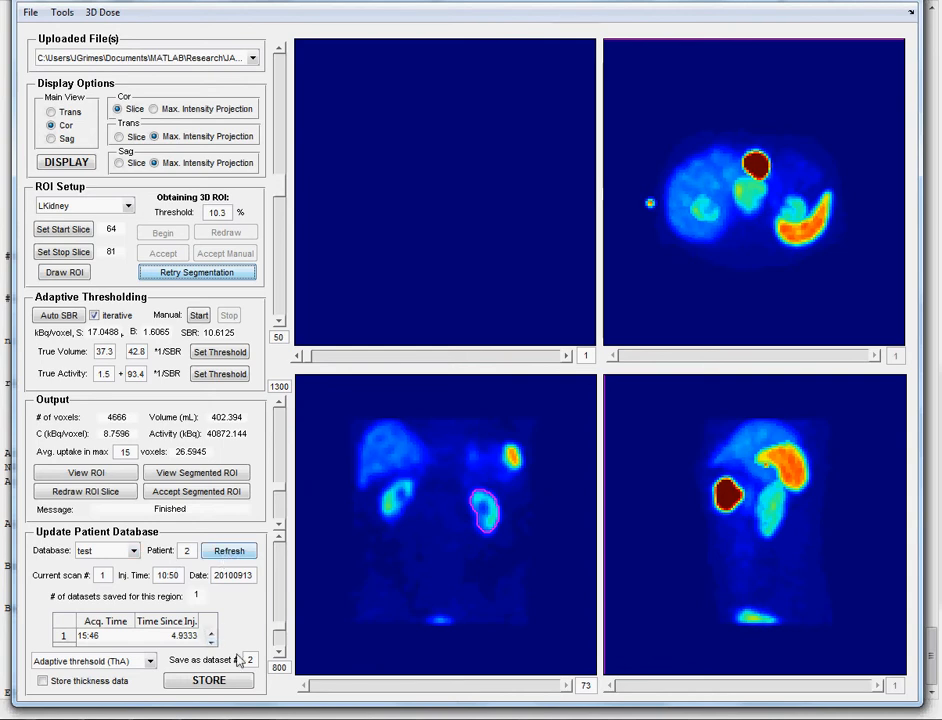
left_click(232, 552)
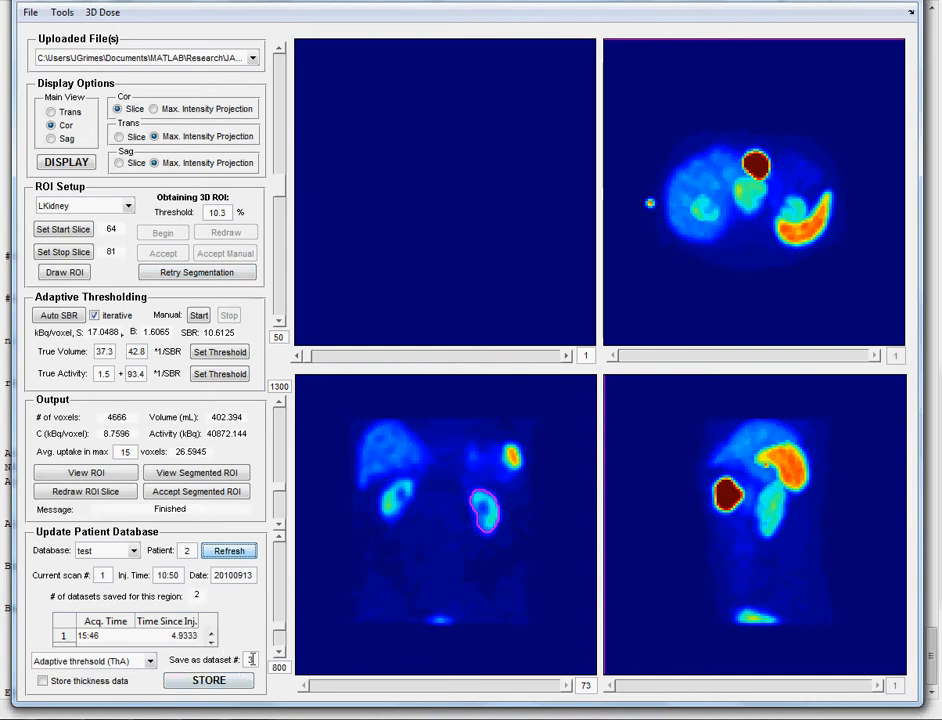
left_click(211, 679)
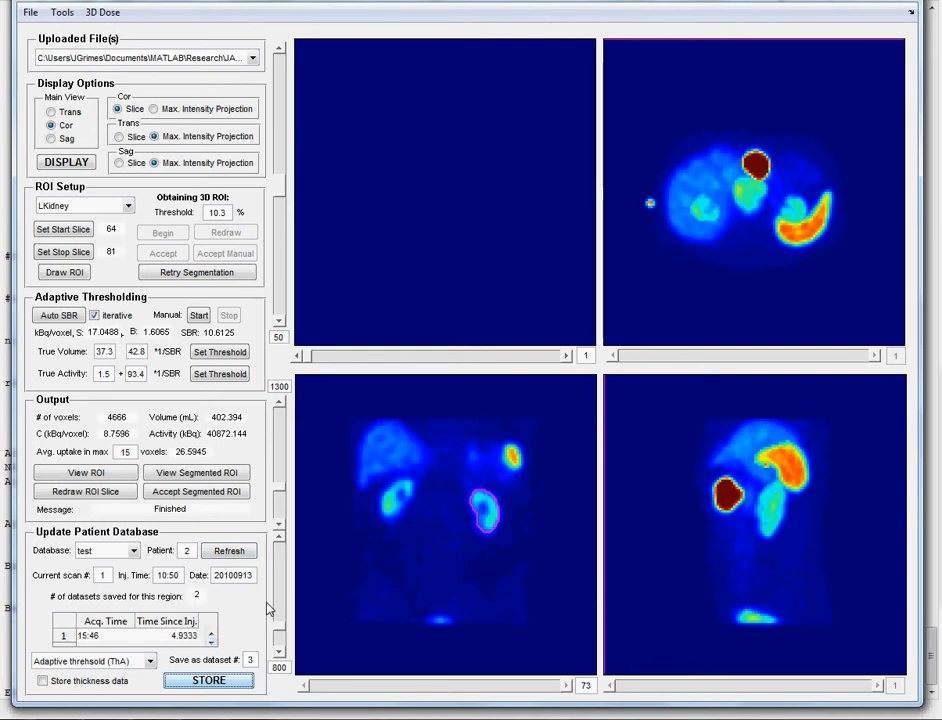
- Switch the working region to Tumor, loading slices 44–63 and its 40% threshold
left_click(129, 207)
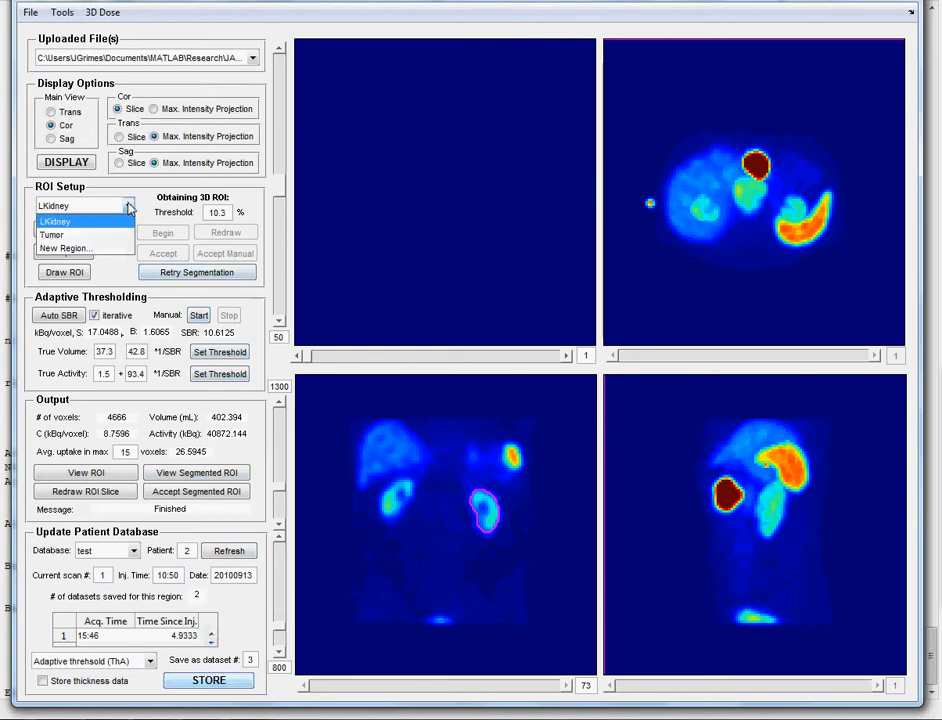
left_click(69, 236)
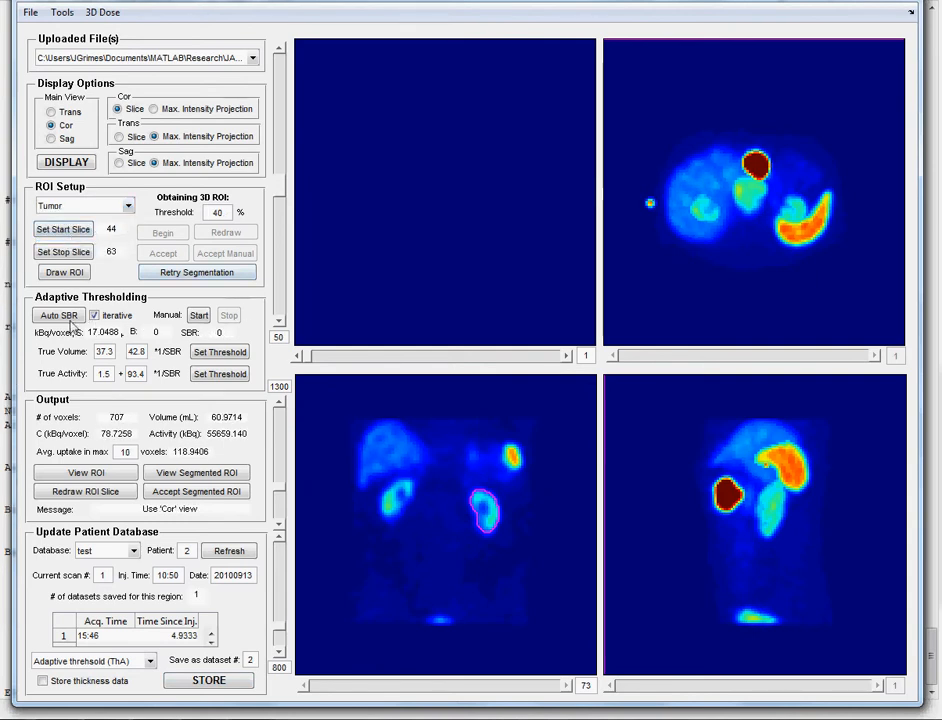
- Run iterative automatic SBR thresholding on the tumor until it converges at 38.584%
left_click(58, 316)
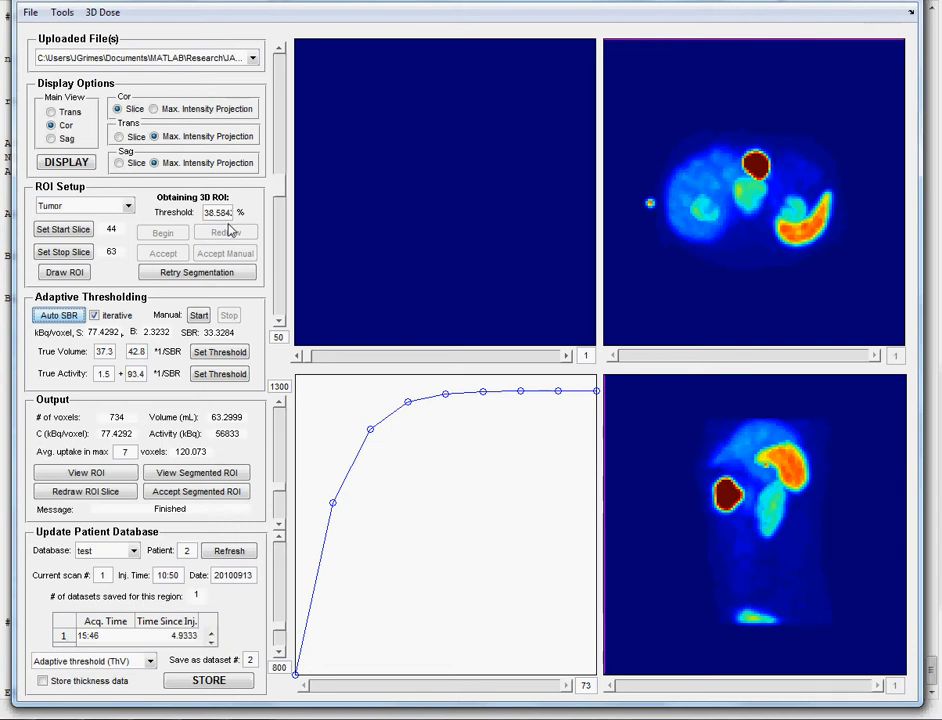
- Accept the segmented tumor ROI and store it in the patient database as dataset 2
left_click(196, 496)
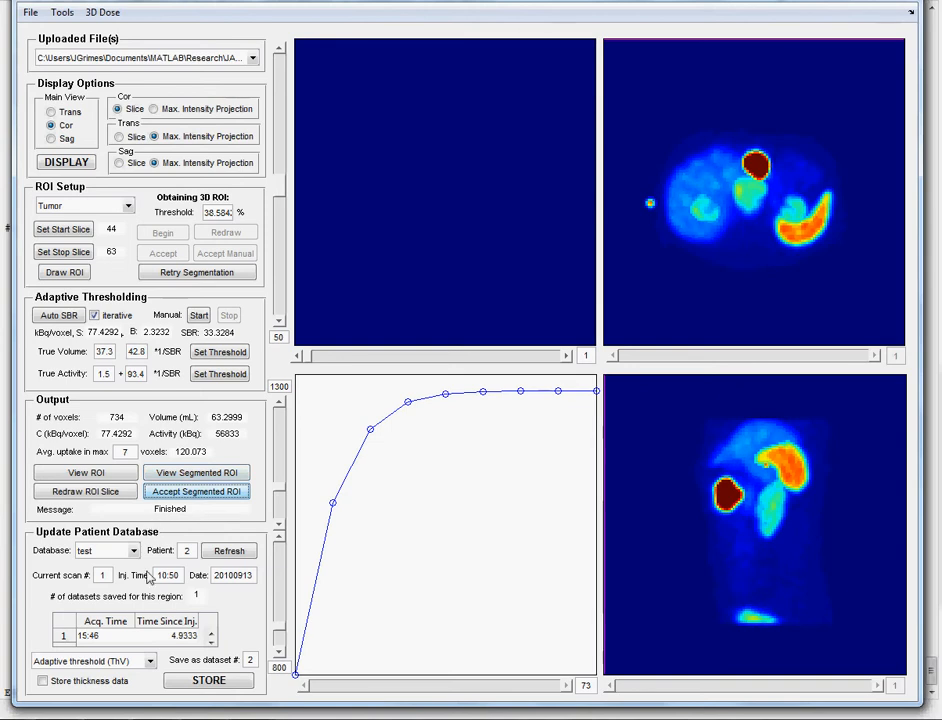
left_click(210, 684)
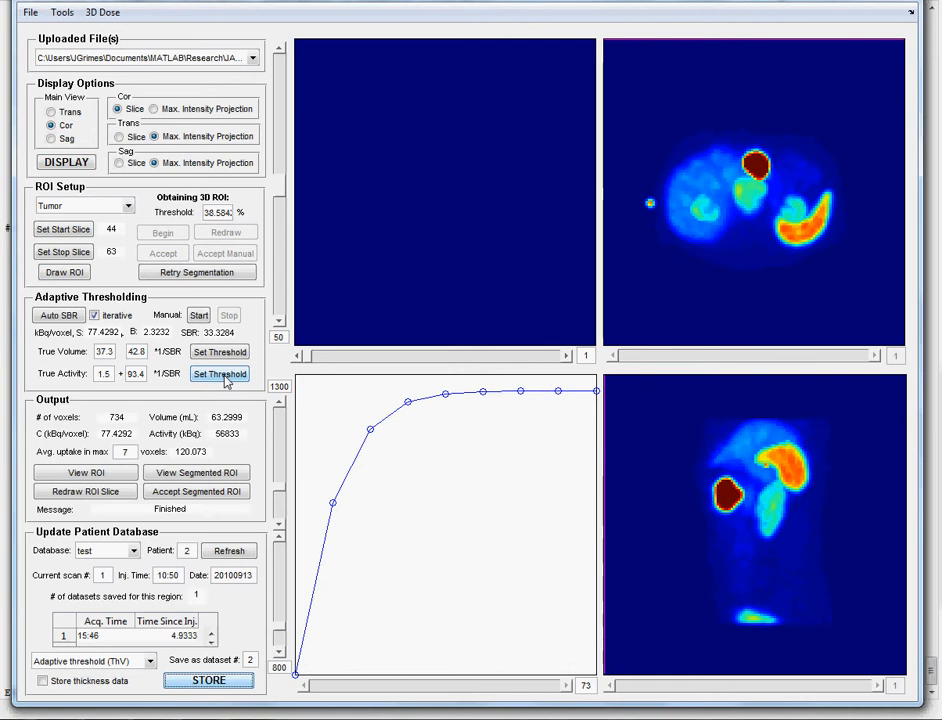
- Overlay the 38.584% tumor contour on the SPECT slices and page from slice 44 toward 54
left_click(201, 478)
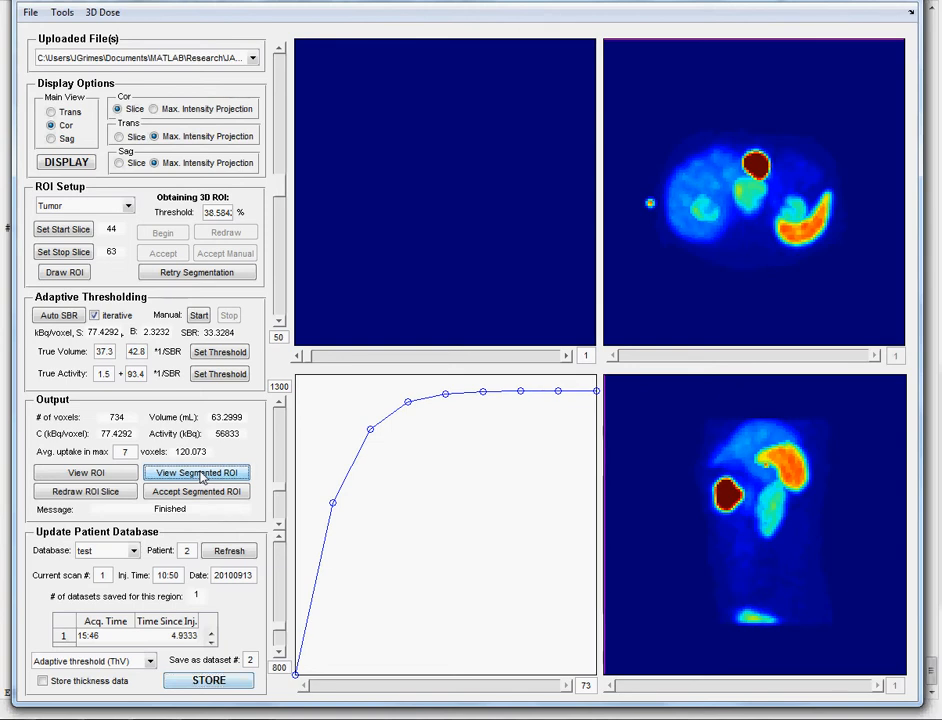
left_click(566, 687)
left_click(566, 687)
left_click(566, 687)
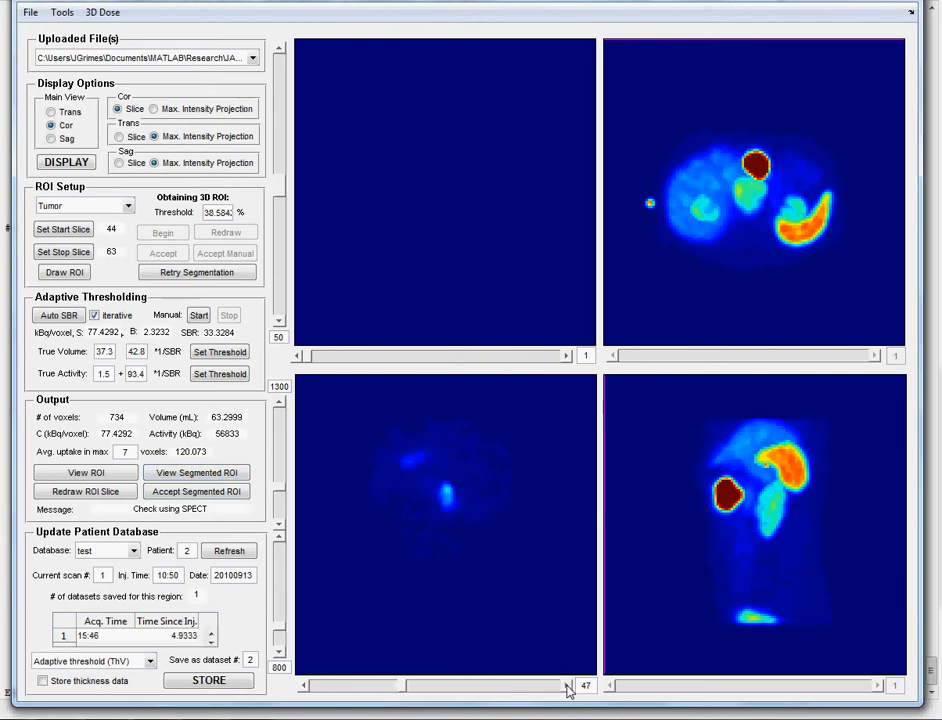
left_click(566, 687)
left_click(566, 687)
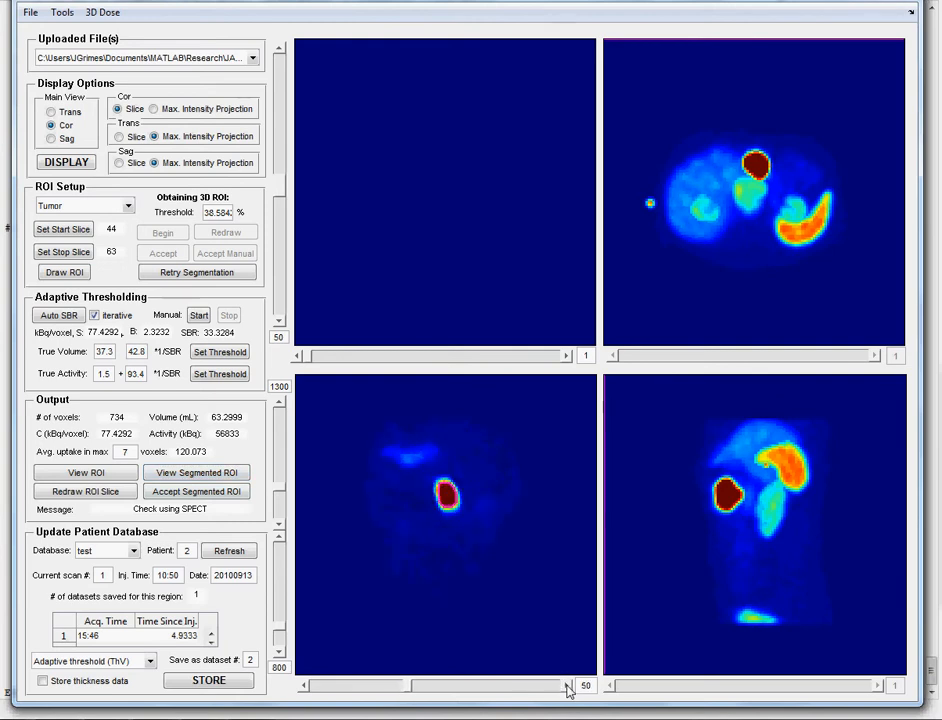
left_click(566, 687)
left_click(566, 687)
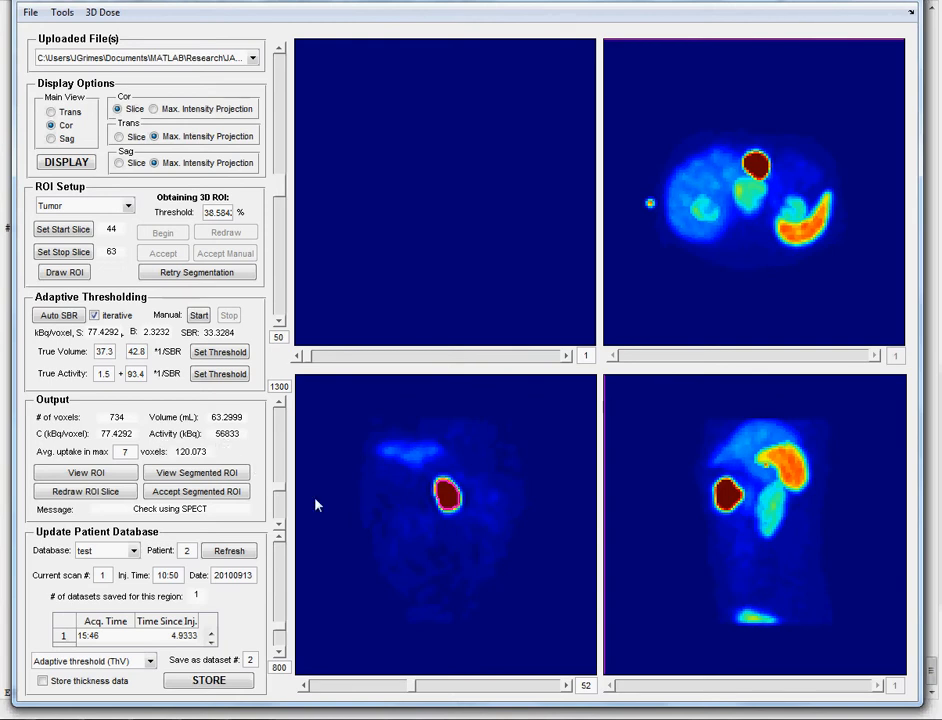
left_click(567, 686)
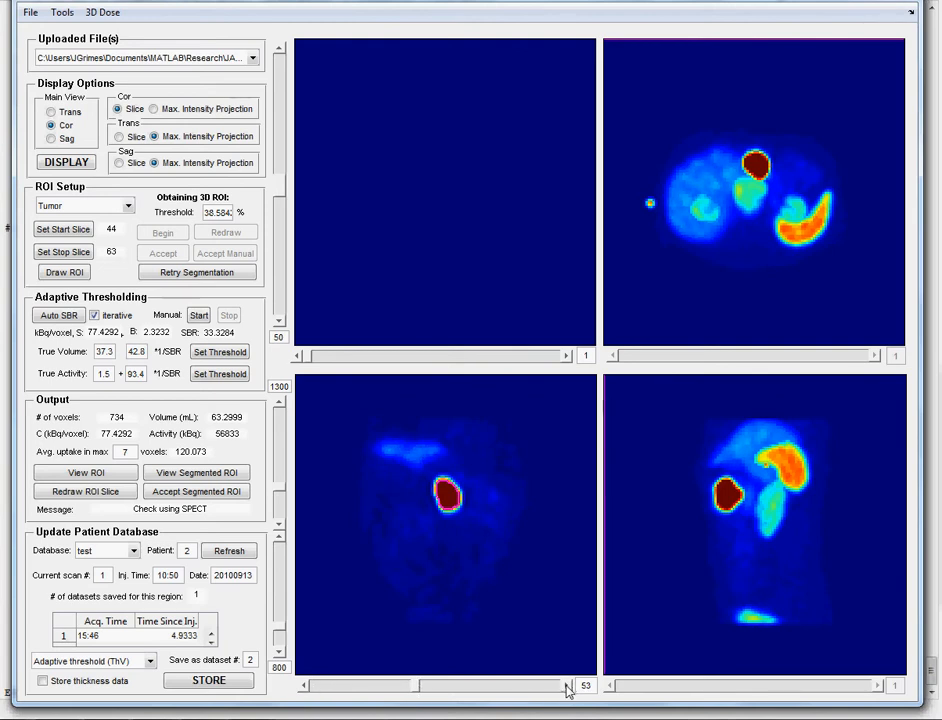
left_click(567, 686)
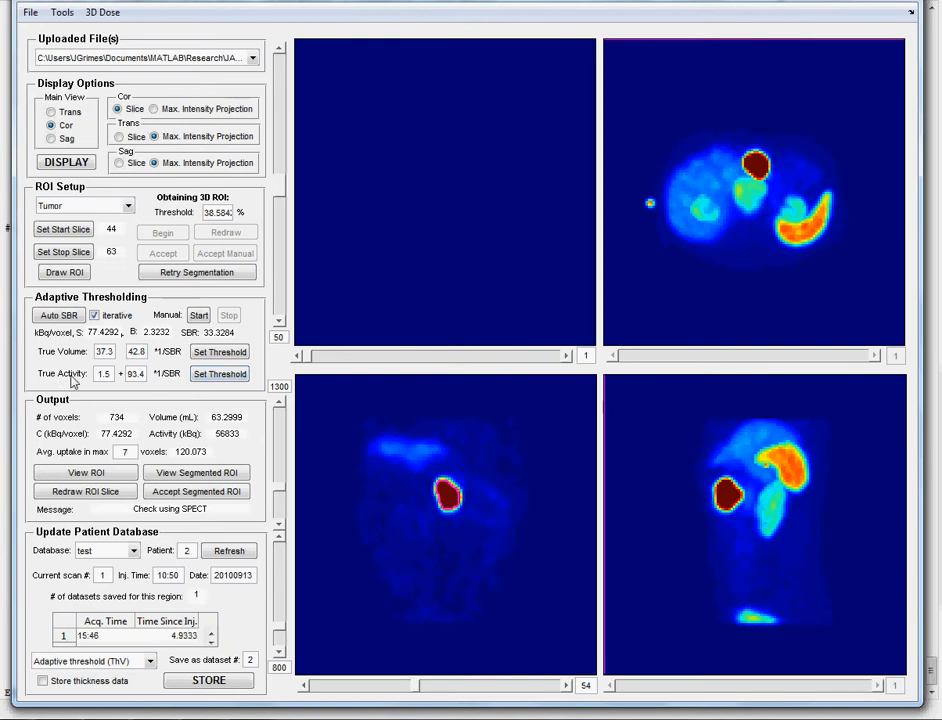
- Re-segment the tumor with the 4.3% true-activity threshold and overlay the new ROI
left_click(218, 374)
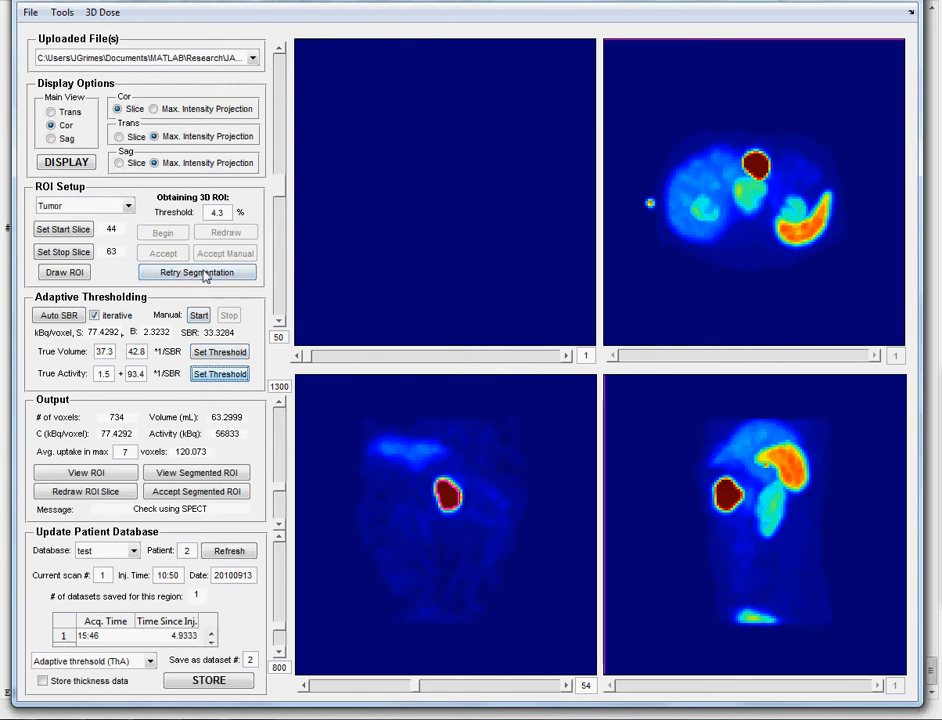
left_click(199, 274)
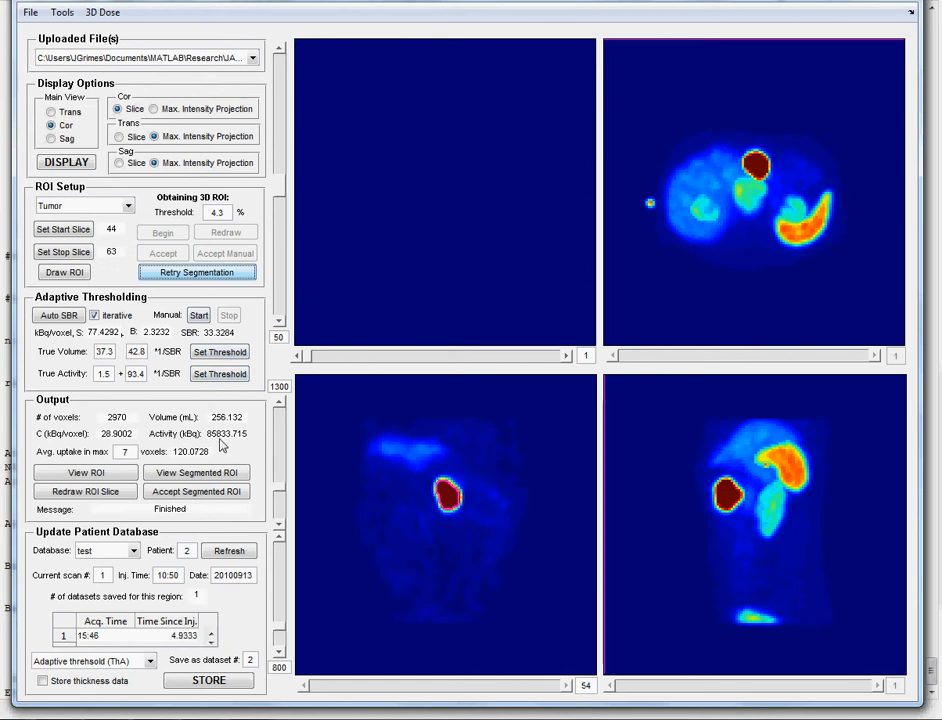
left_click(183, 478)
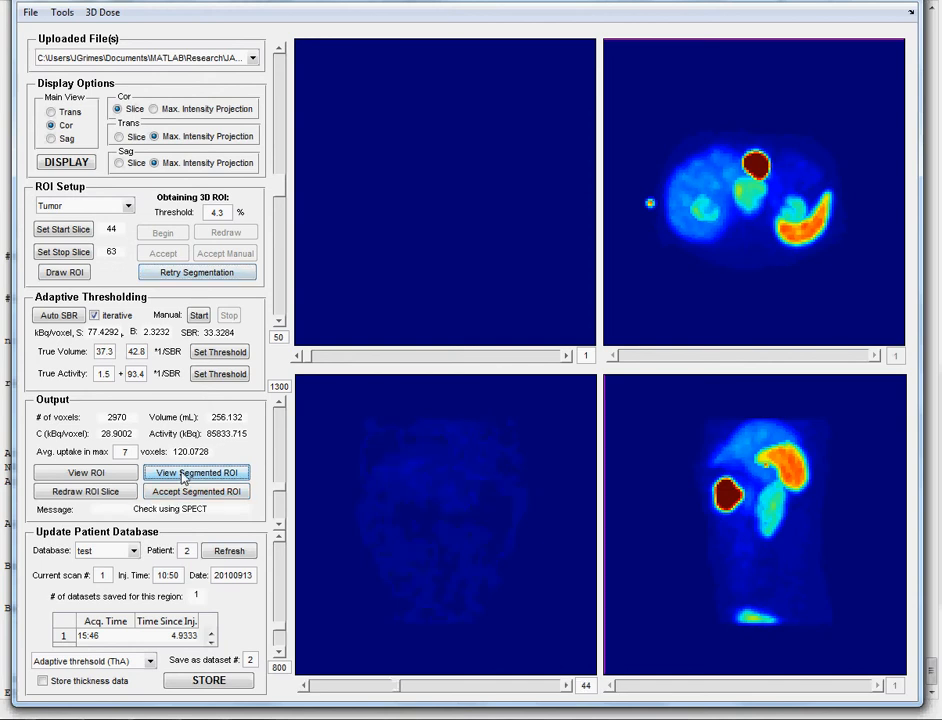
- Step through the SPECT slices to slice 51 to inspect the new tumor contour
left_click(567, 686)
left_click(567, 686)
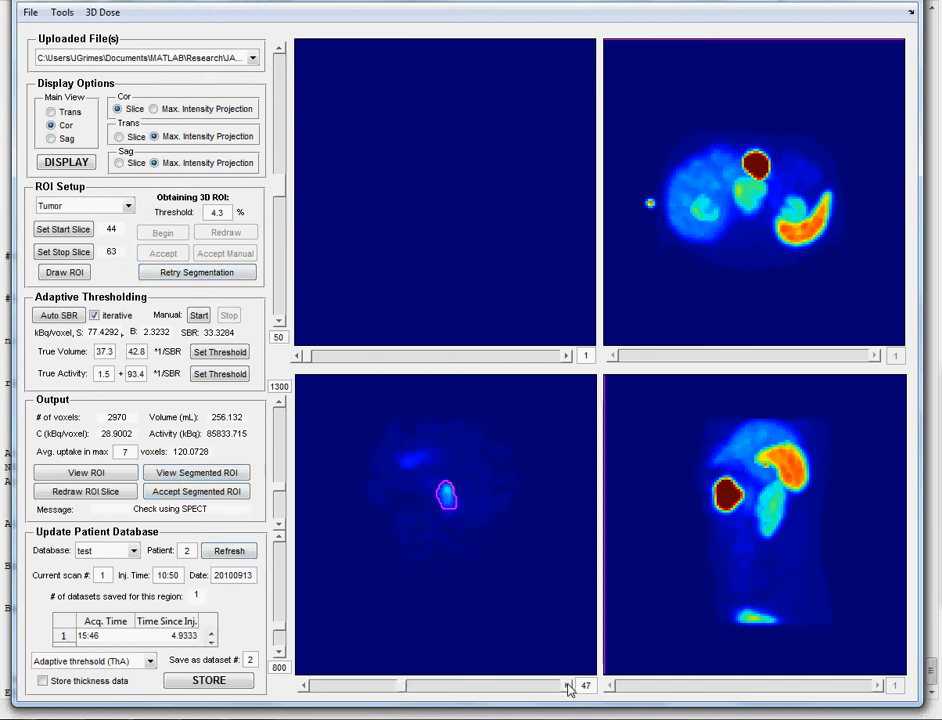
left_click(567, 686)
left_click(567, 686)
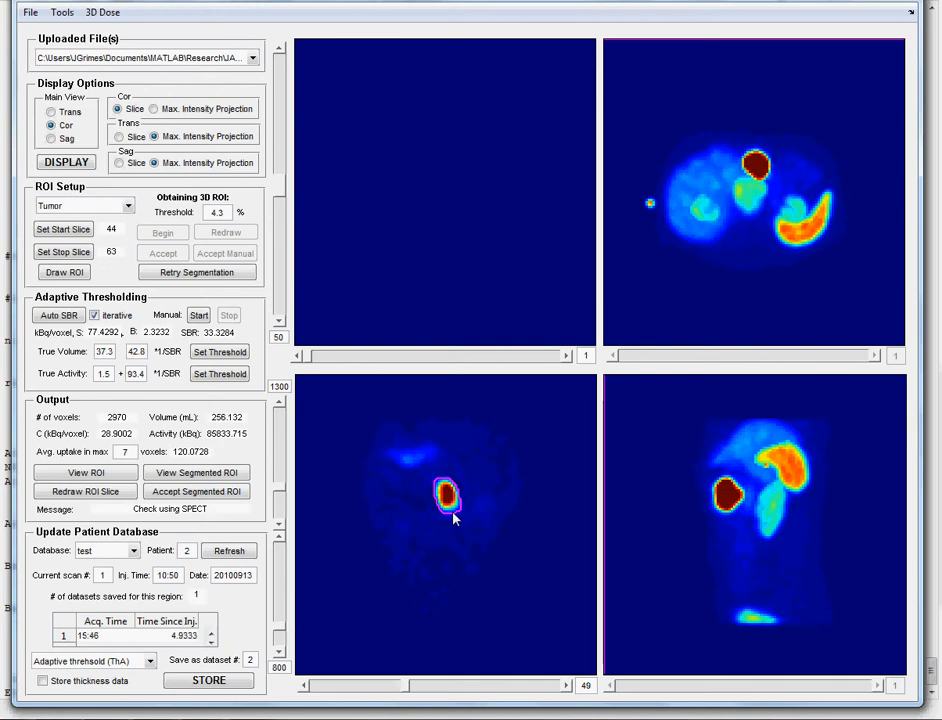
left_click(567, 686)
left_click(567, 686)
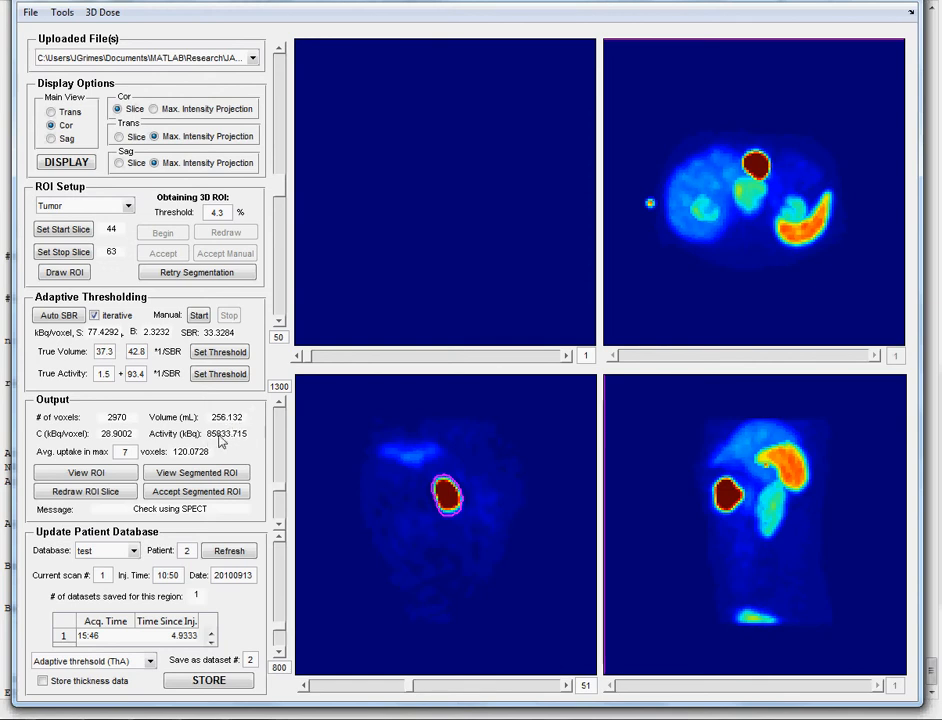
- Refresh the saved-dataset count to 2 and store the 256.132 mL tumor result as dataset 3
left_click(237, 553)
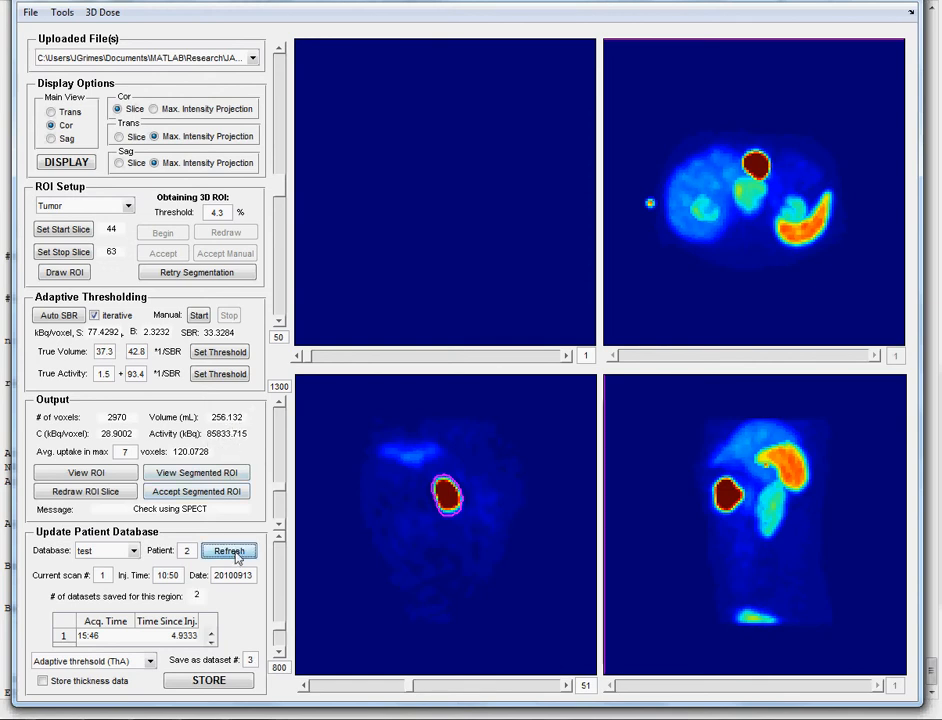
left_click(205, 682)
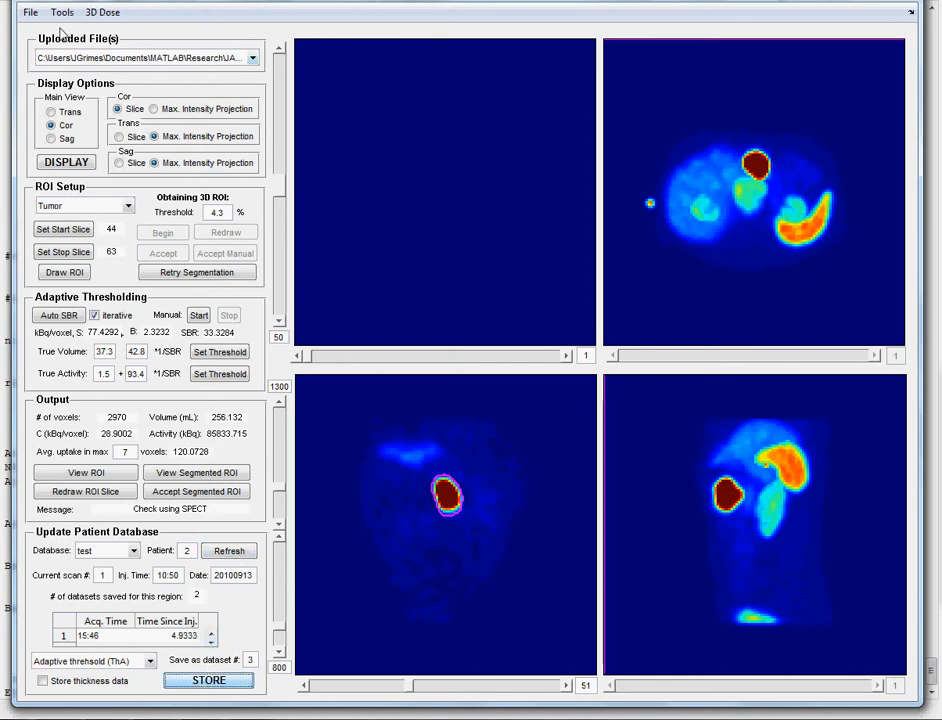
left_click(31, 13)
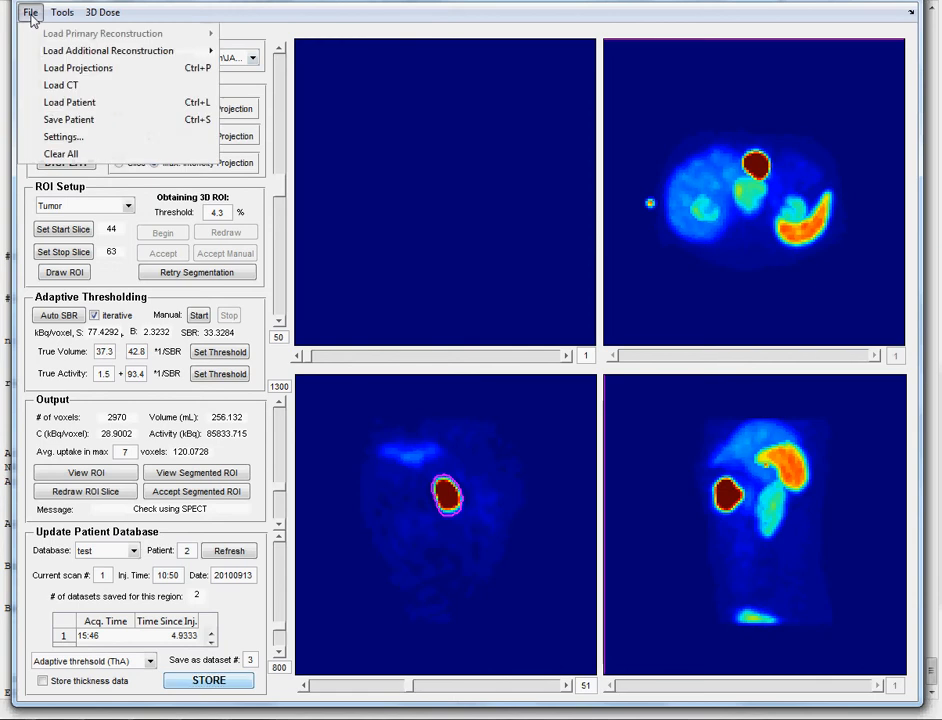
- Save the patient data over test2.mat and close the segmentation window
left_click(77, 121)
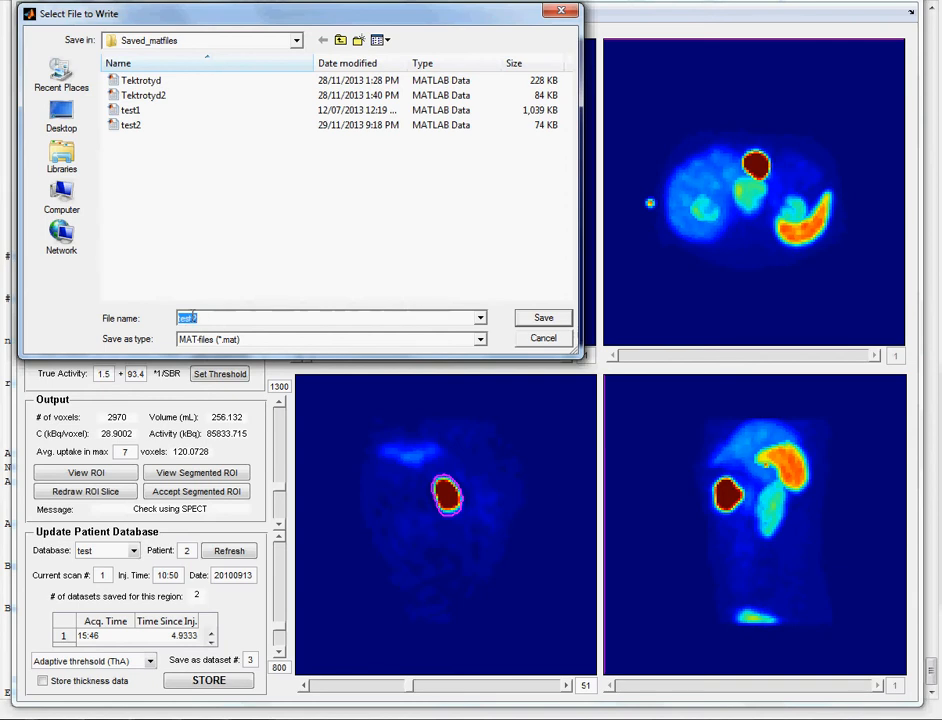
left_click(545, 318)
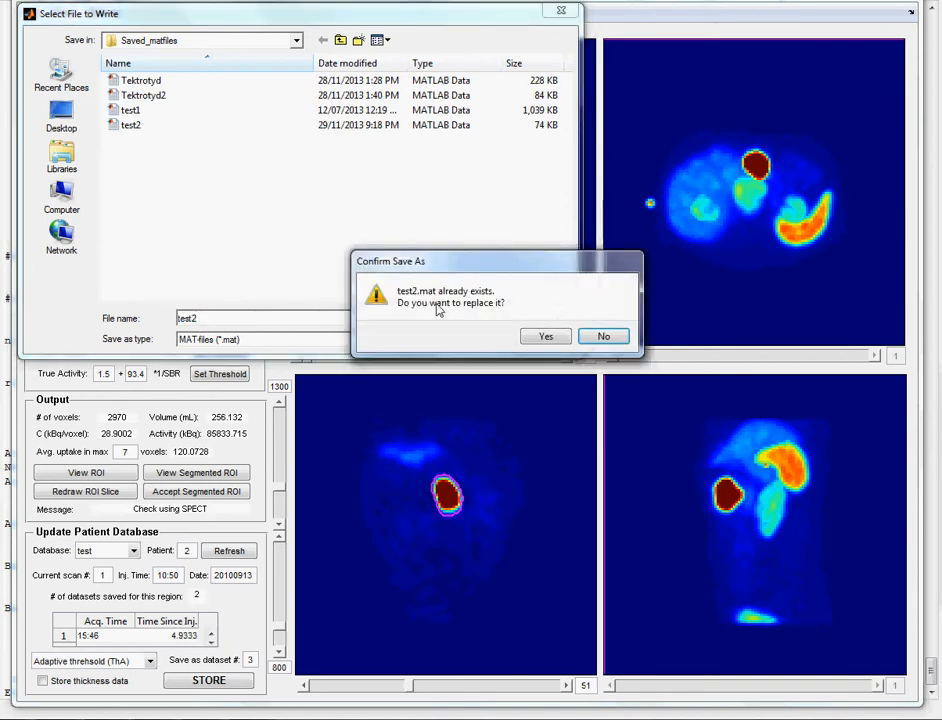
left_click(547, 338)
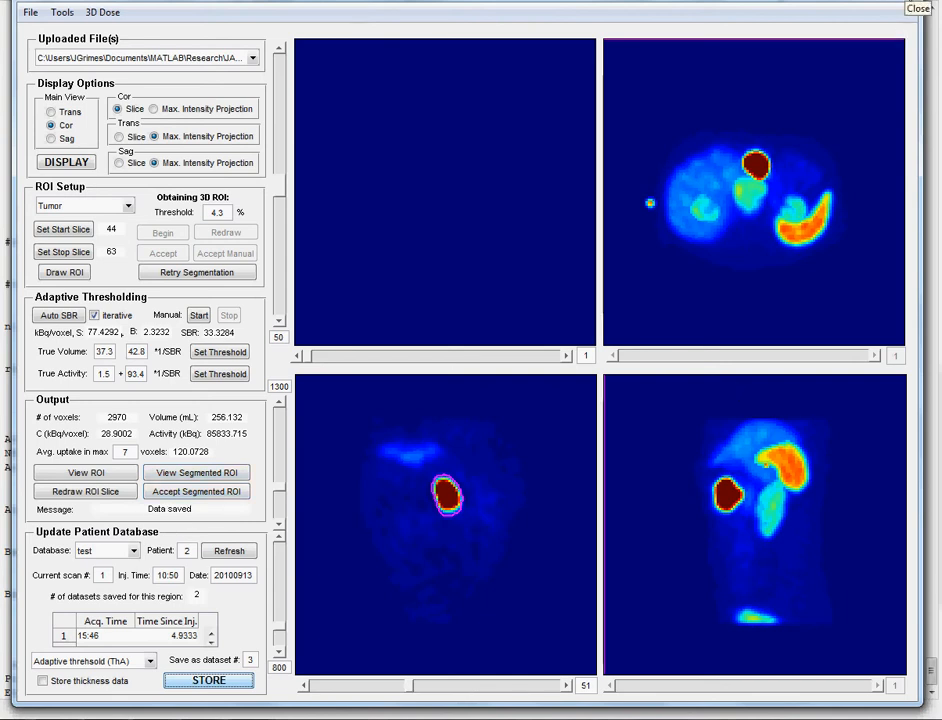
left_click(910, 12)
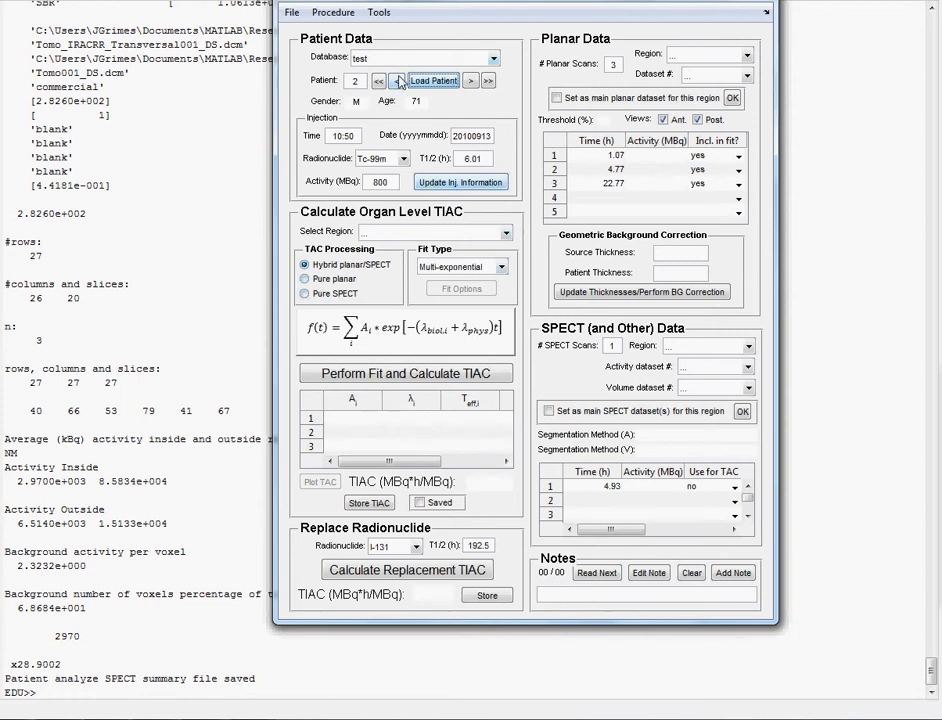
- Select the LKidney region and use SPECT activity dataset 3 (adaptive threshold ThA)
left_click(469, 234)
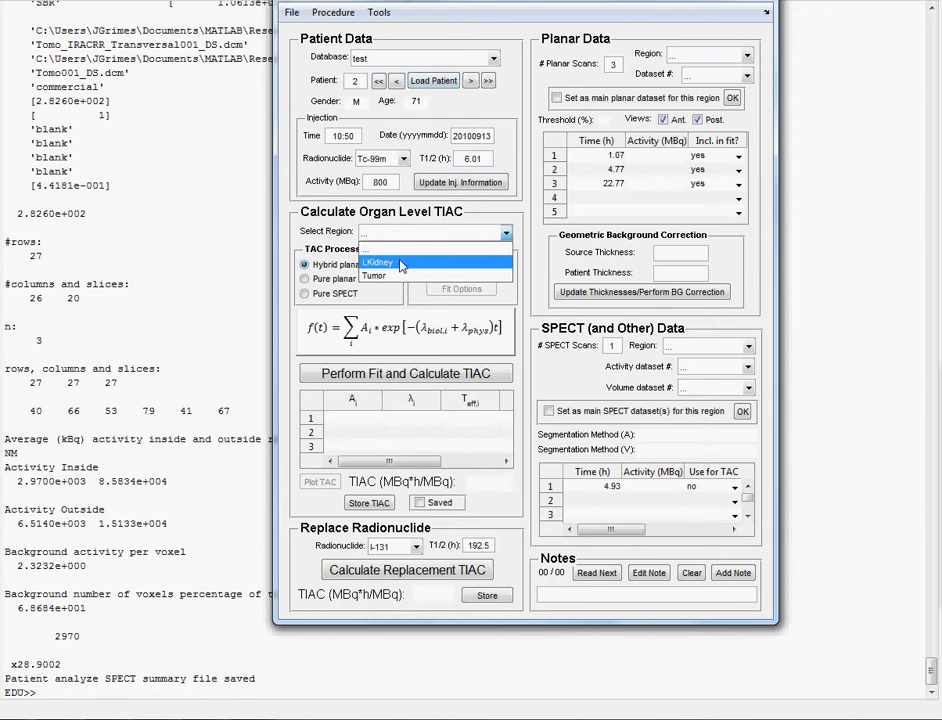
left_click(372, 262)
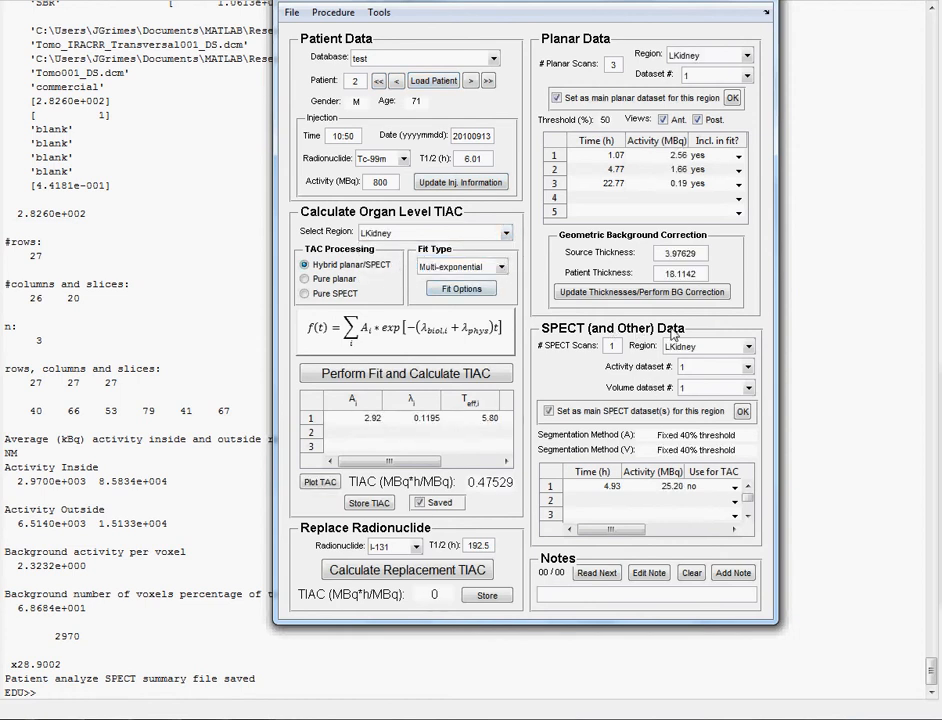
left_click(748, 370)
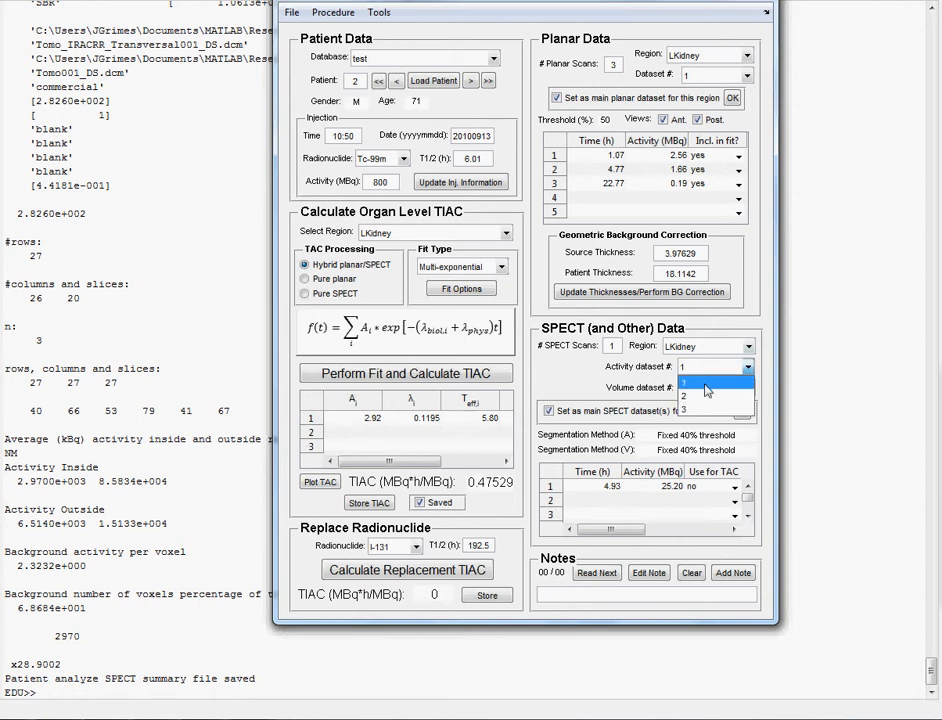
left_click(608, 377)
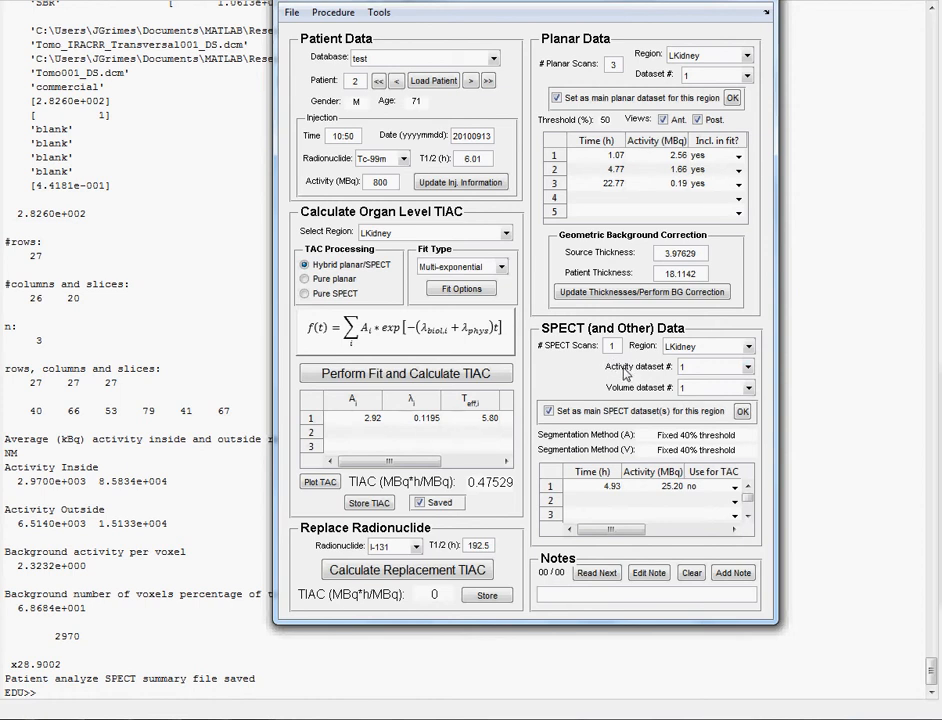
left_click(750, 368)
left_click(706, 407)
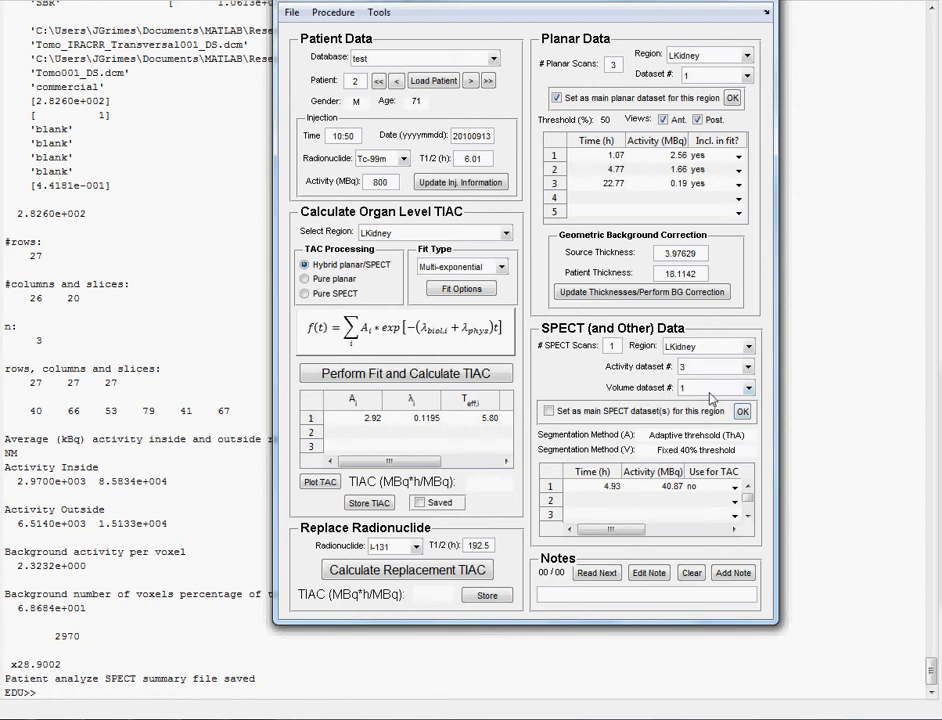
left_click(749, 390)
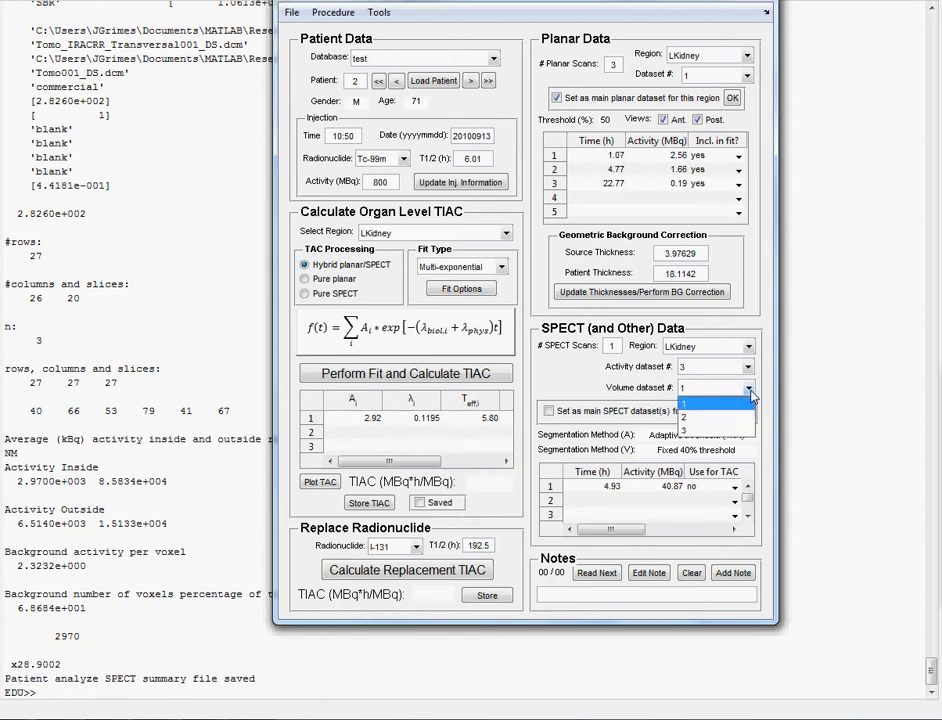
left_click(705, 418)
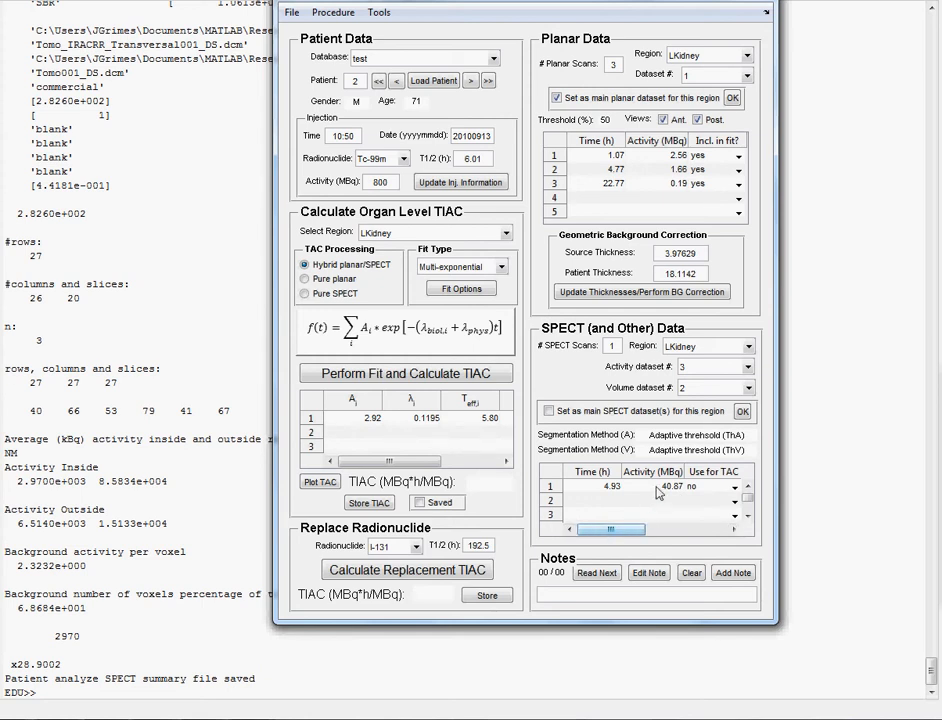
left_click_drag(618, 530, 640, 540)
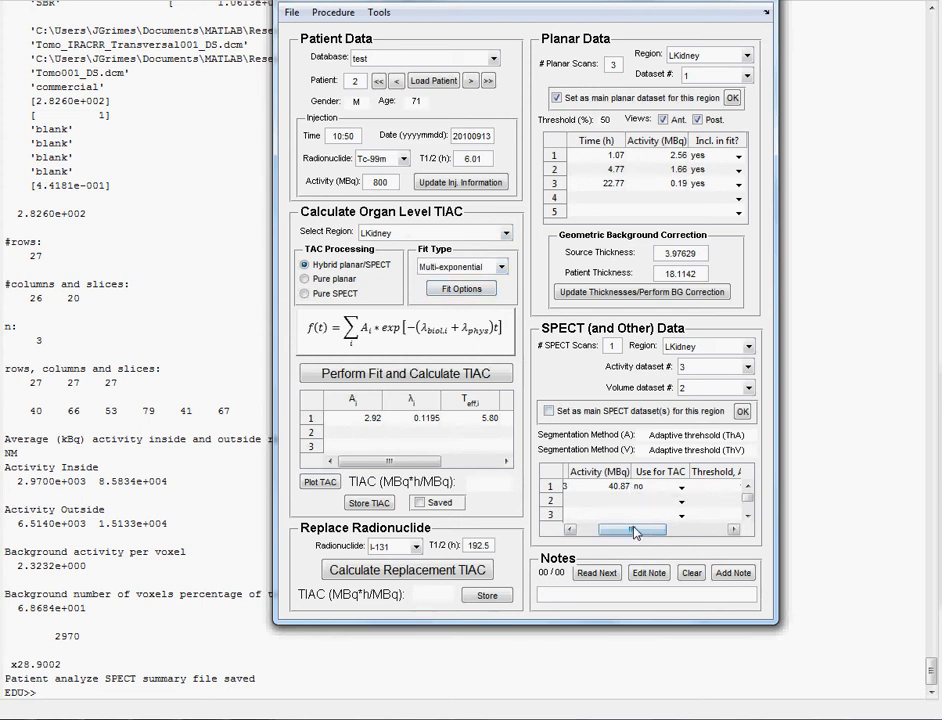
left_click_drag(630, 534, 611, 534)
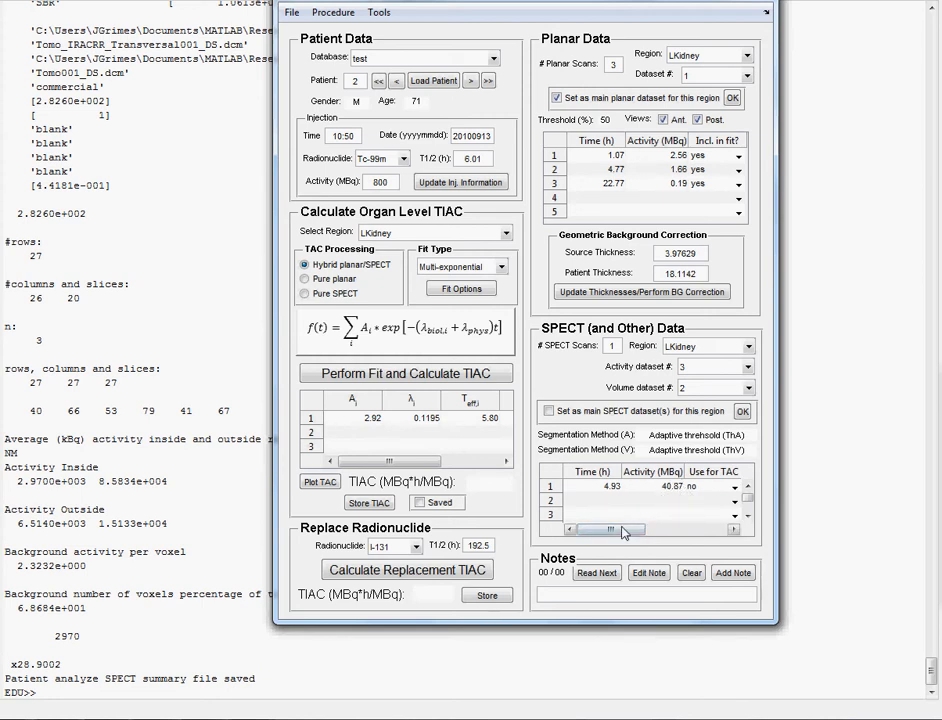
left_click_drag(620, 537, 656, 540)
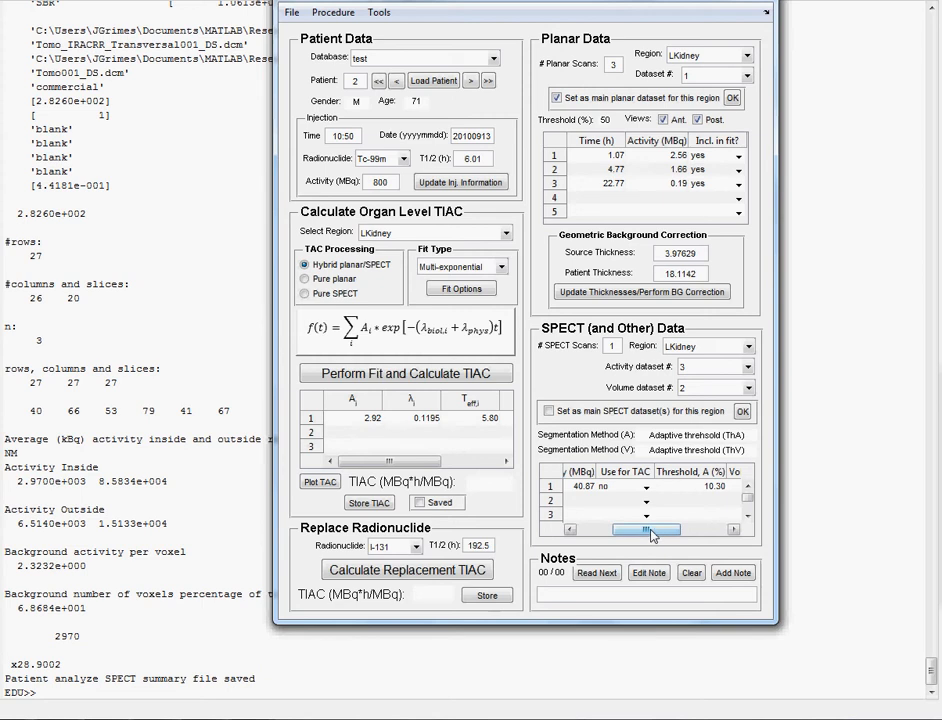
left_click_drag(650, 534, 703, 537)
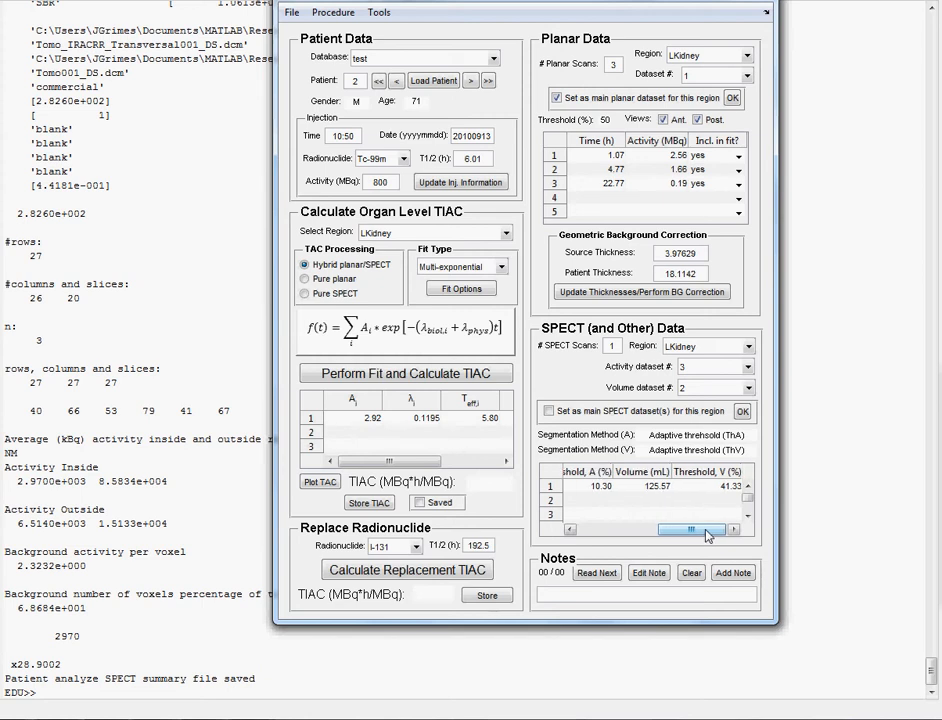
left_click_drag(707, 535, 627, 540)
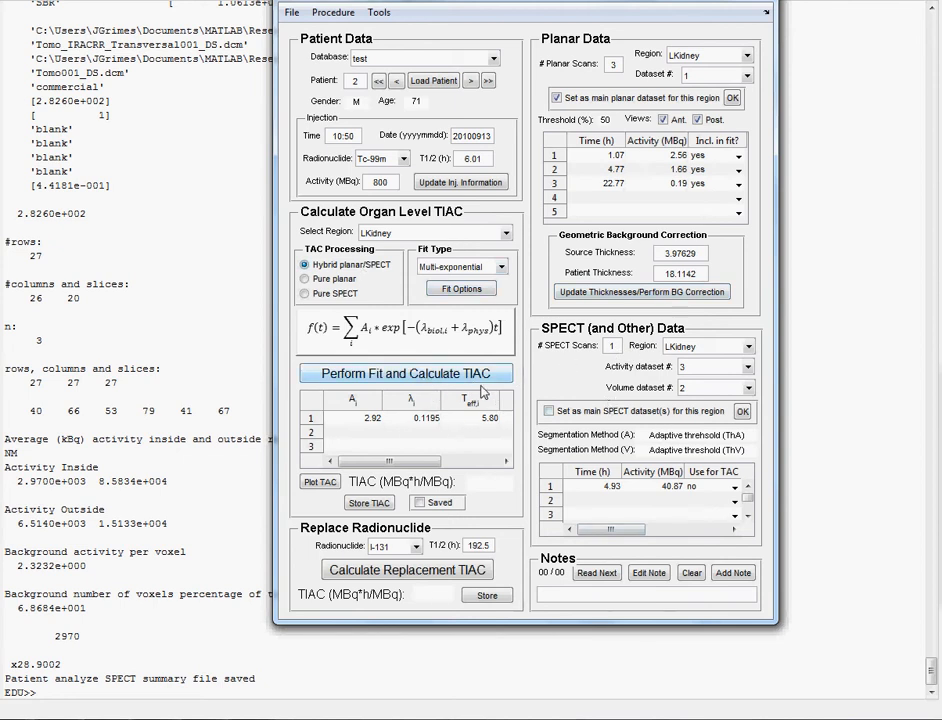
- Fit the LKidney hybrid data, giving a TIAC of 0.77082 MBq·h/MBq, and store it
left_click(408, 377)
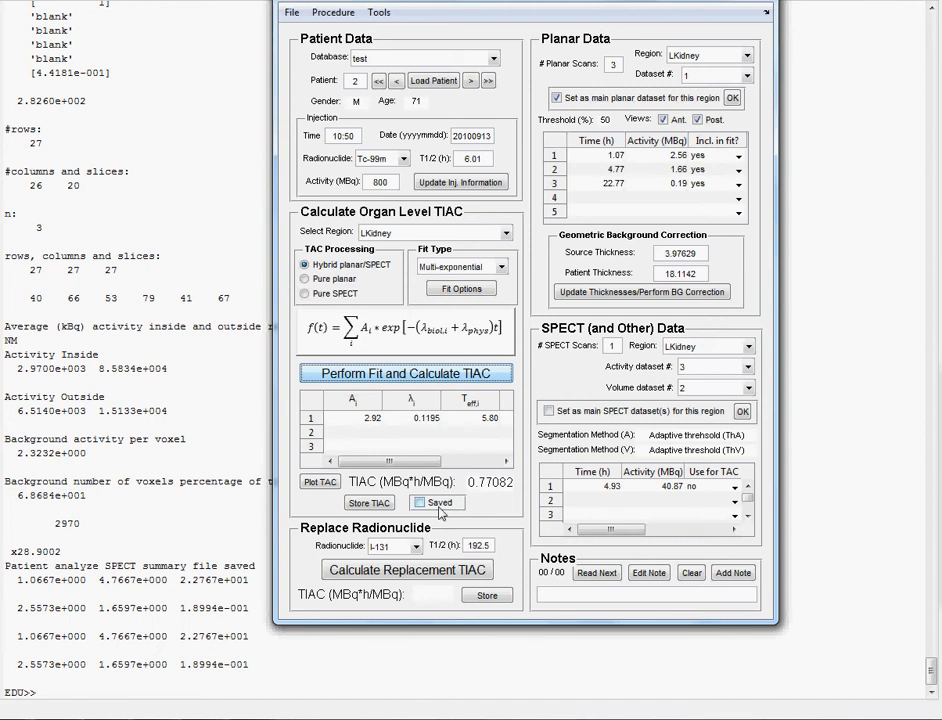
left_click(369, 503)
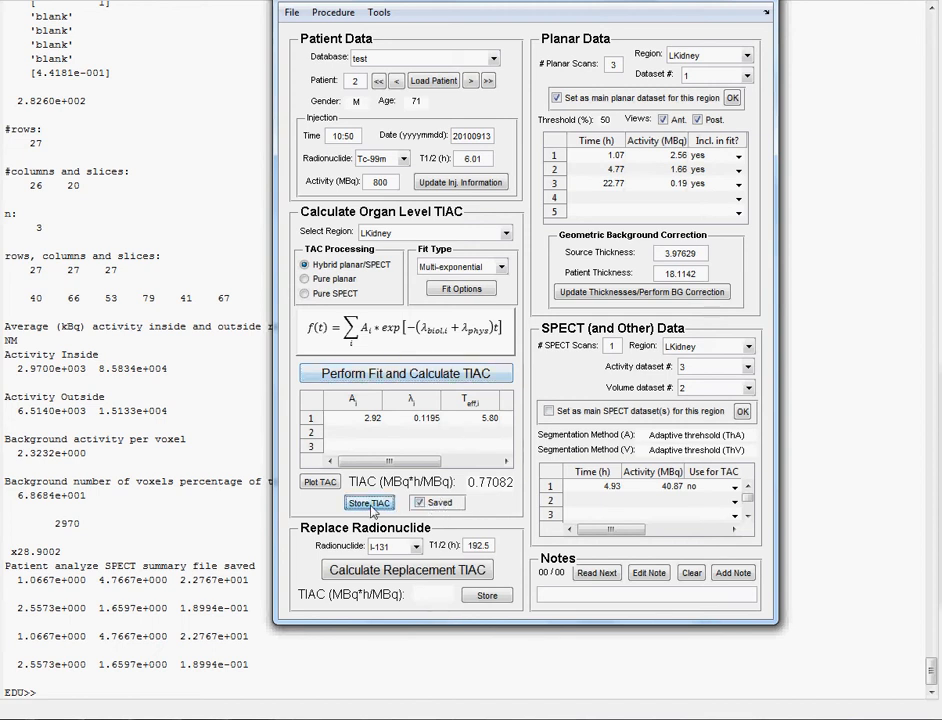
left_click(508, 235)
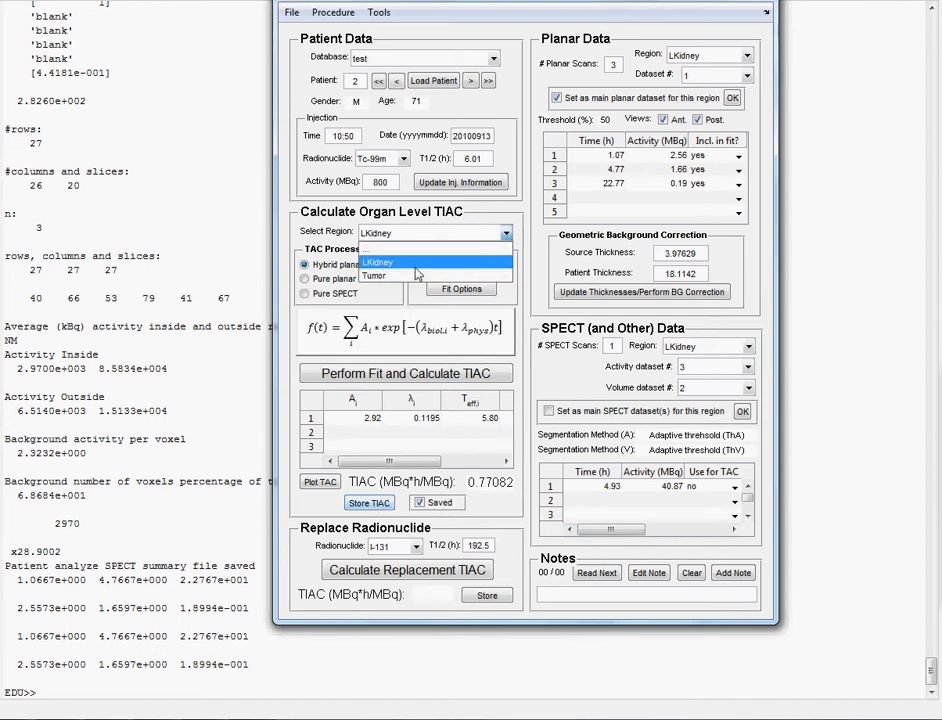
- Select the Tumor region and assign it SPECT activity dataset 3 and volume dataset 2
left_click(388, 277)
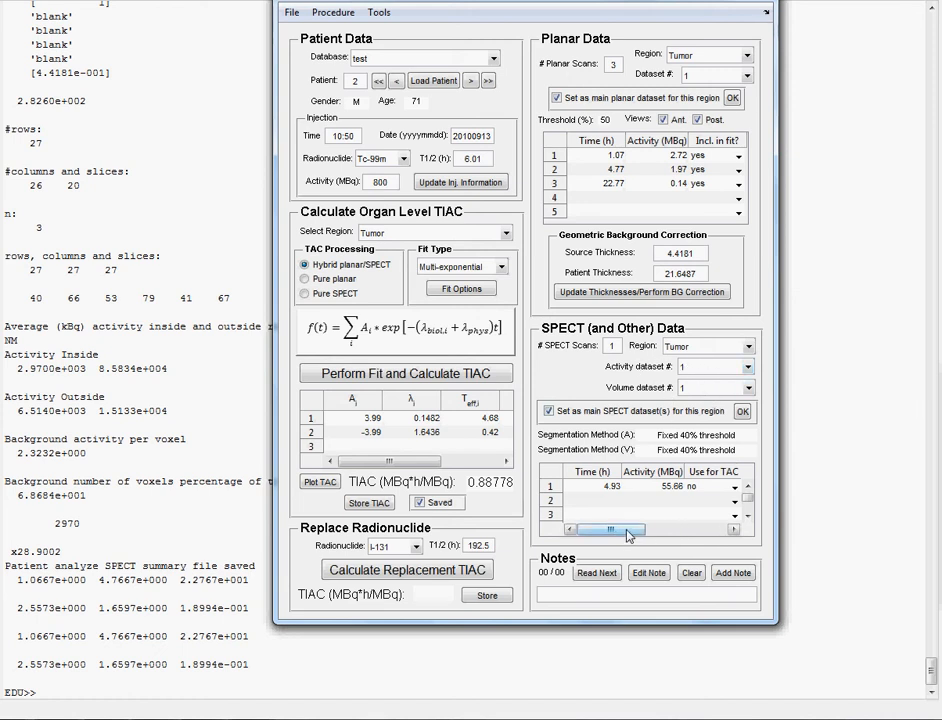
left_click_drag(628, 535, 673, 534)
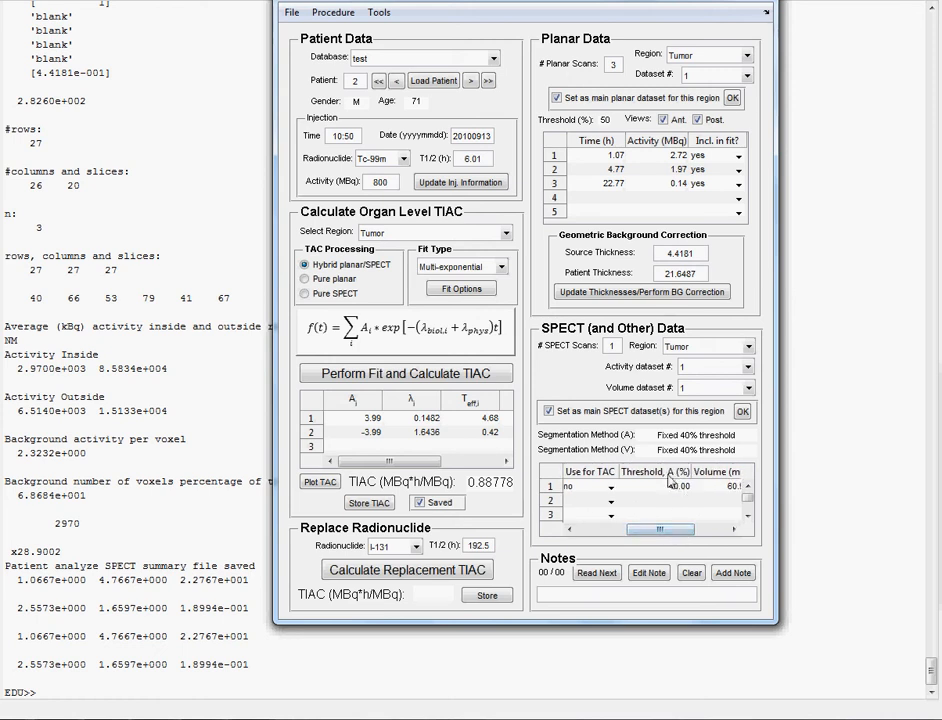
left_click_drag(666, 535, 697, 535)
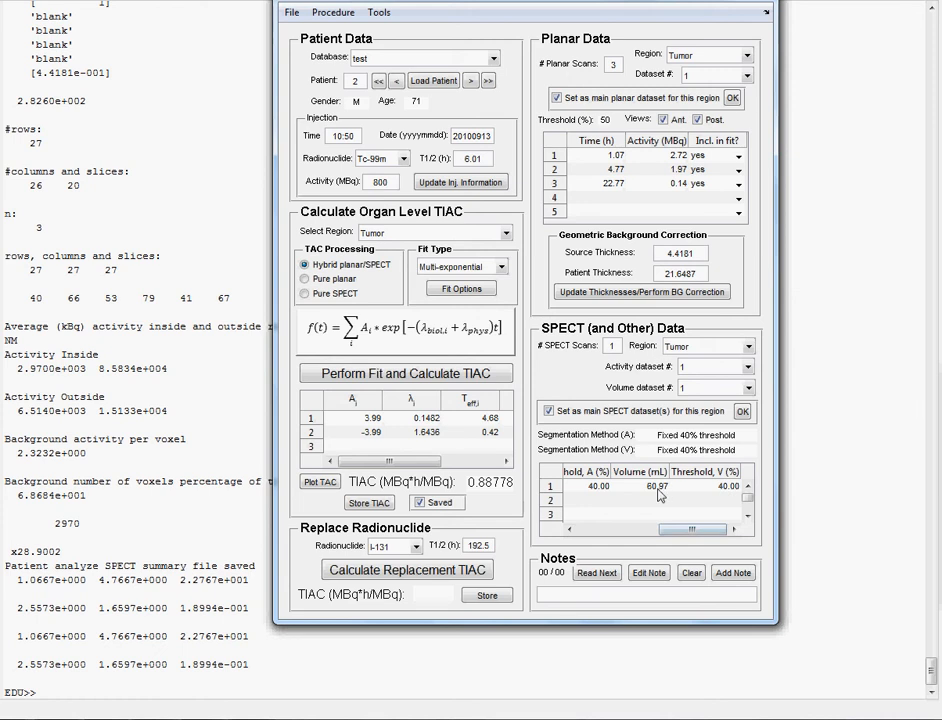
left_click_drag(692, 529, 603, 533)
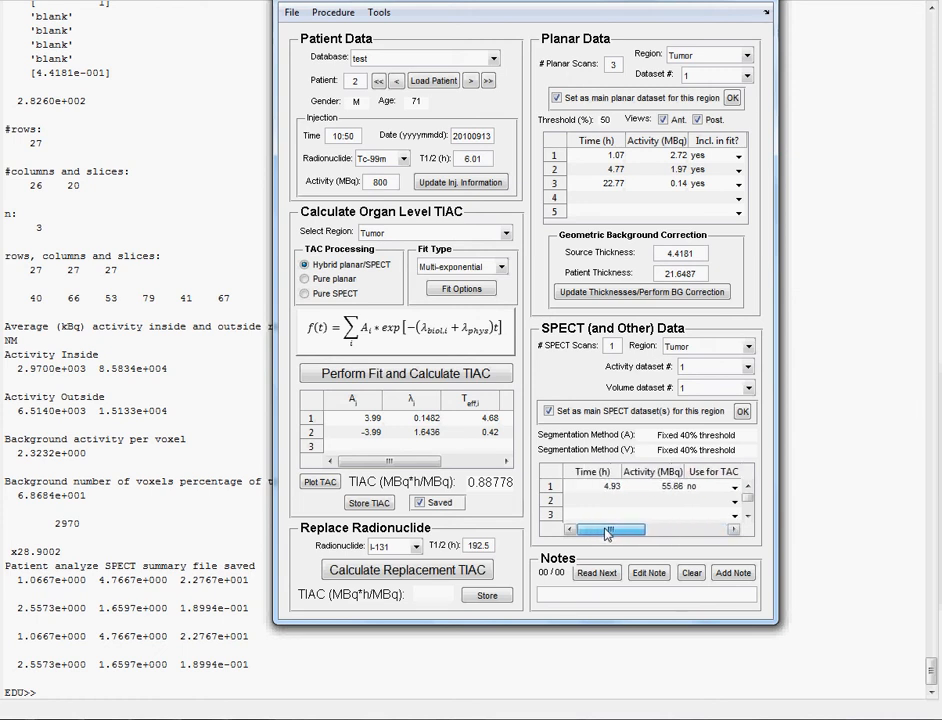
left_click(745, 367)
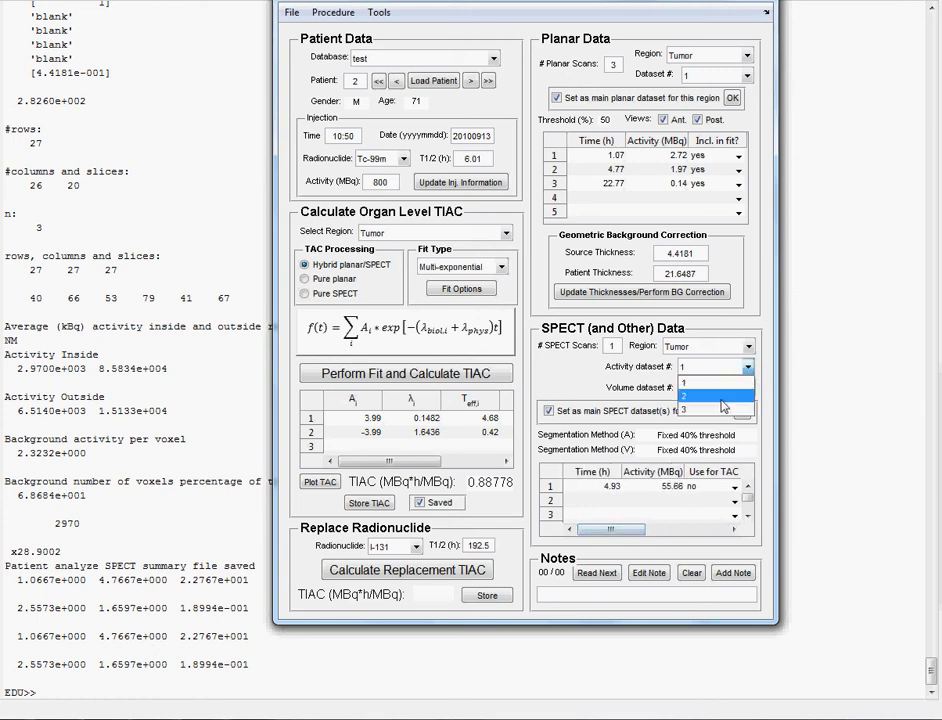
left_click(722, 409)
left_click(748, 388)
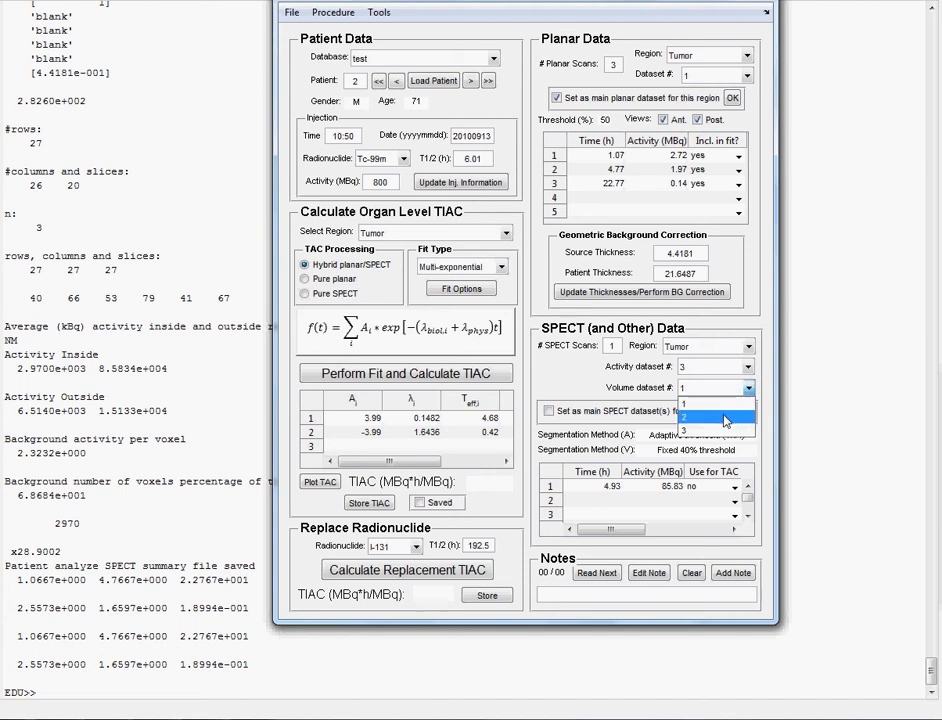
left_click(718, 412)
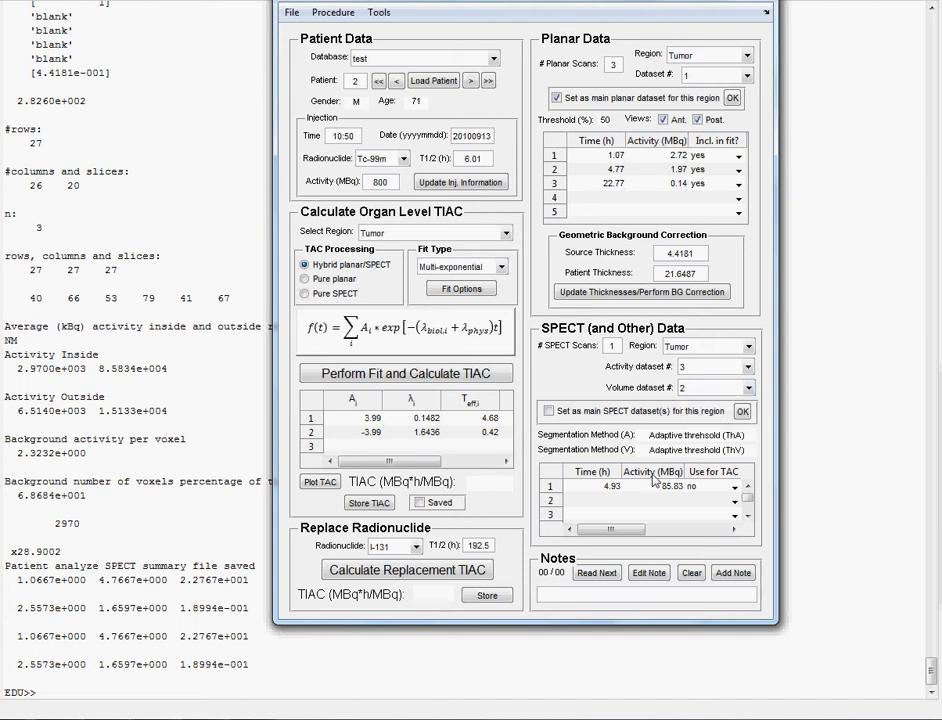
mouse_move(622, 530)
left_mouse_down()
mouse_move(690, 540)
mouse_move(613, 544)
left_mouse_up()
- Confirm the Tumor's main SPECT datasets, refit to a TIAC of 1.36908 MBq·h/MBq, and store it
left_click(548, 412)
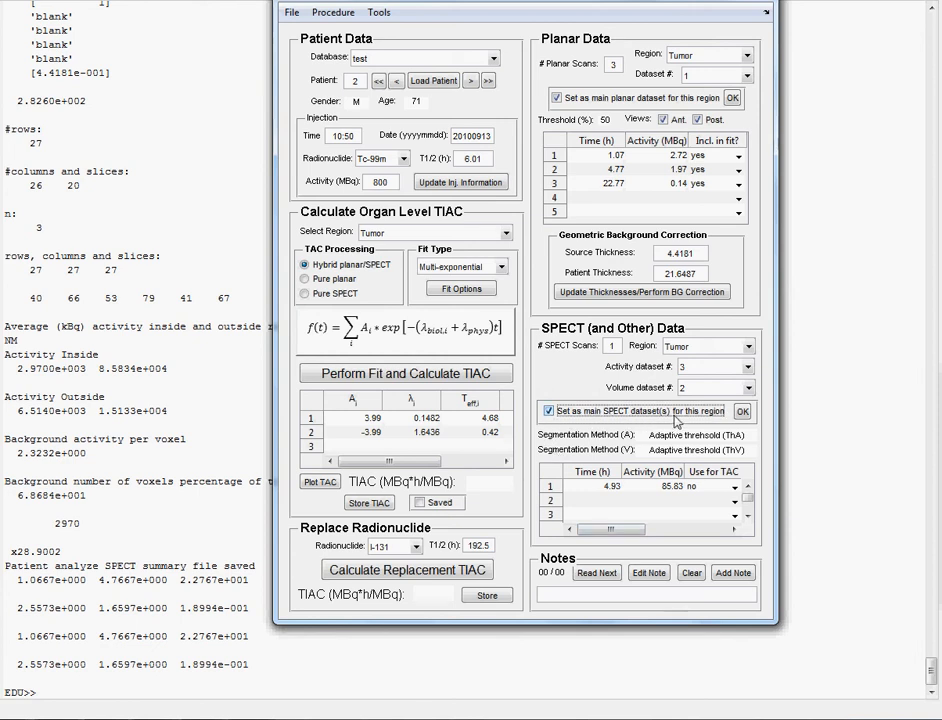
left_click(743, 412)
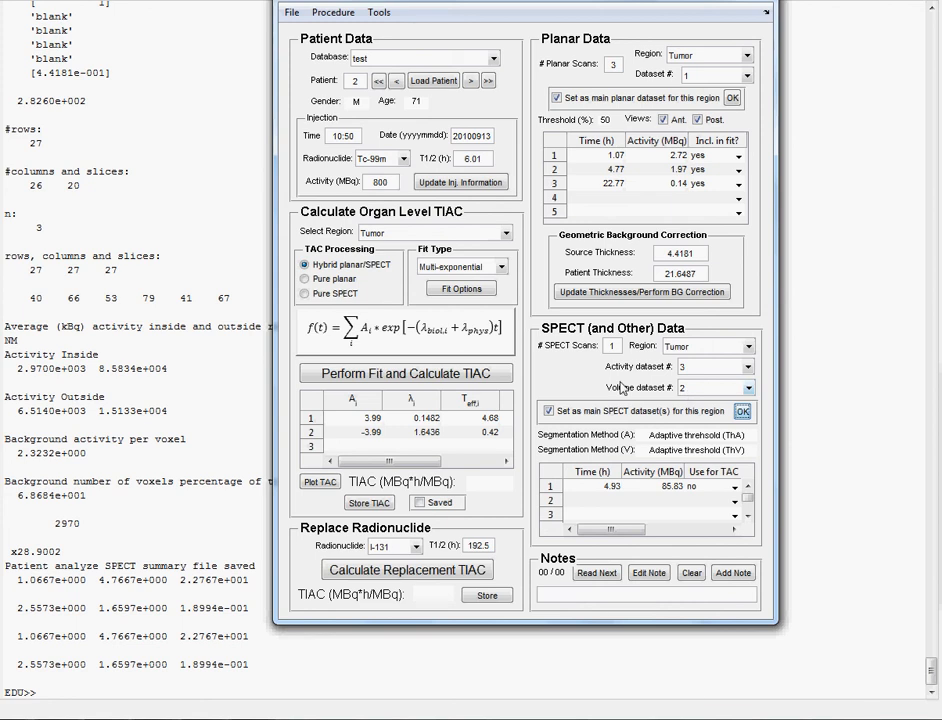
left_click(419, 376)
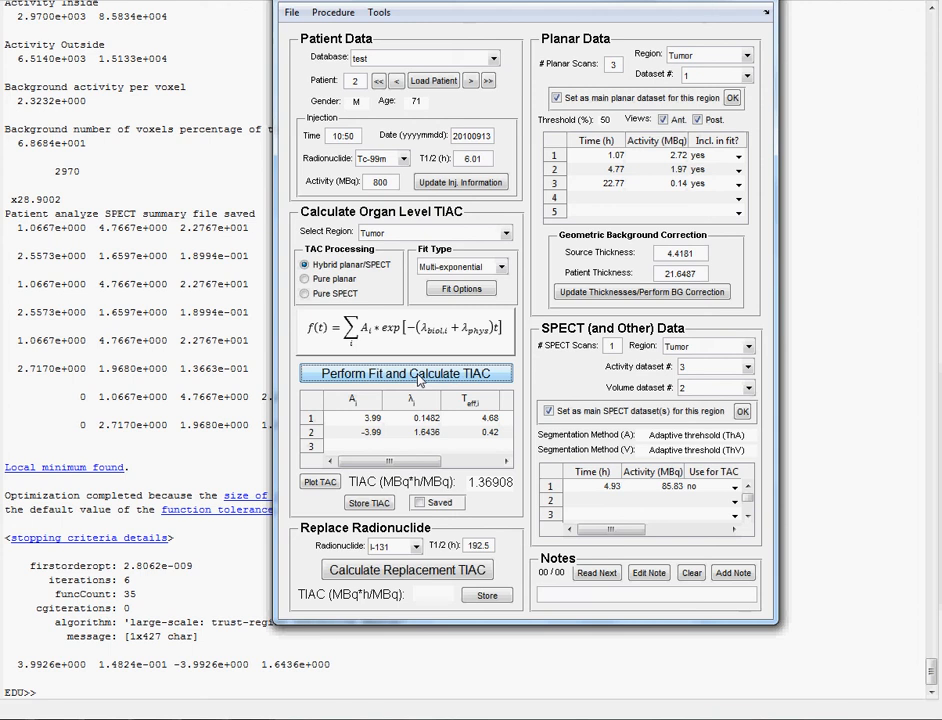
left_click(370, 505)
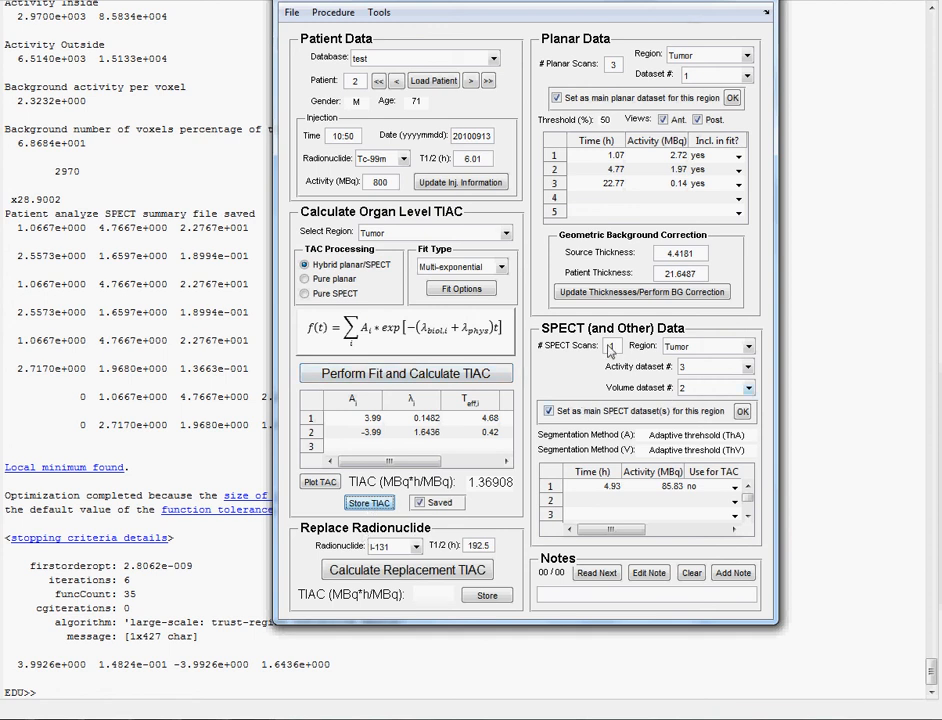
left_click(466, 238)
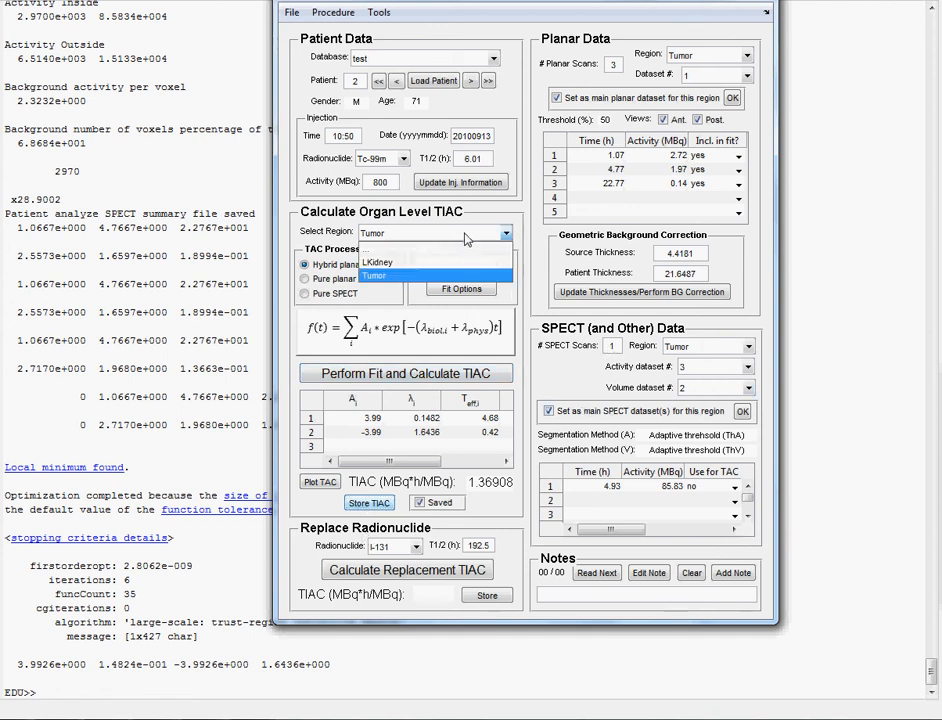
- For LKidney, make activity dataset 3 and volume dataset 2 the main SPECT datasets
left_click(423, 267)
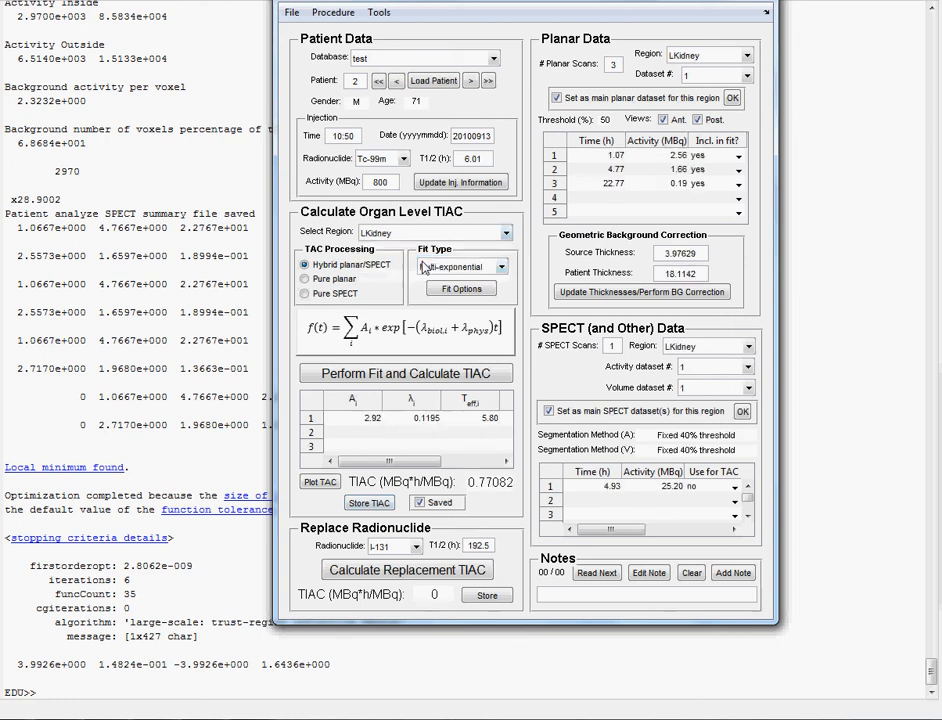
left_click(704, 373)
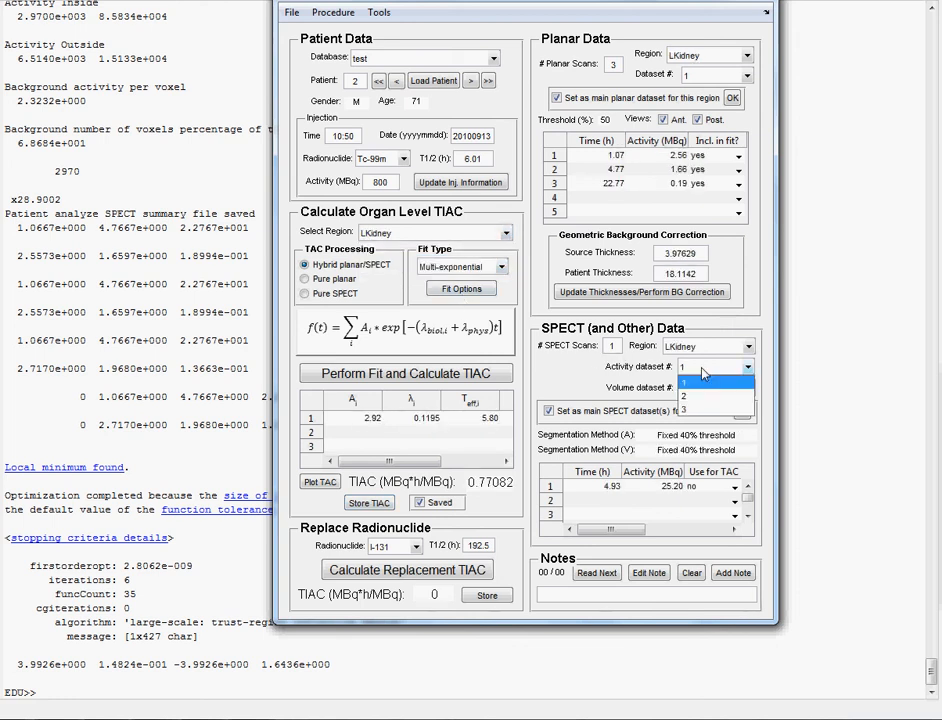
left_click(695, 409)
left_click(718, 390)
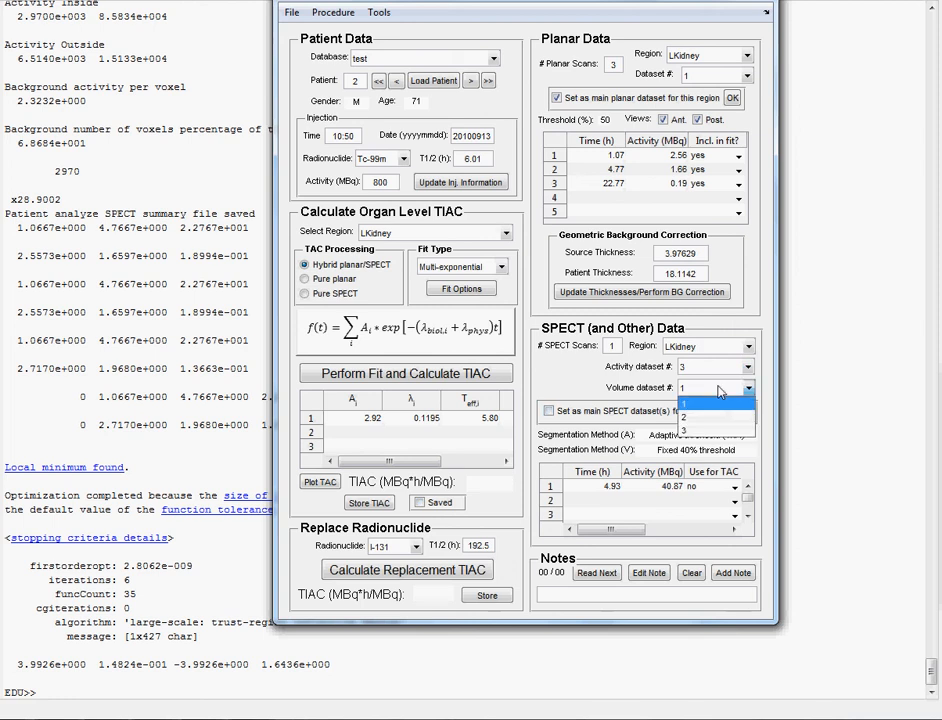
left_click(710, 417)
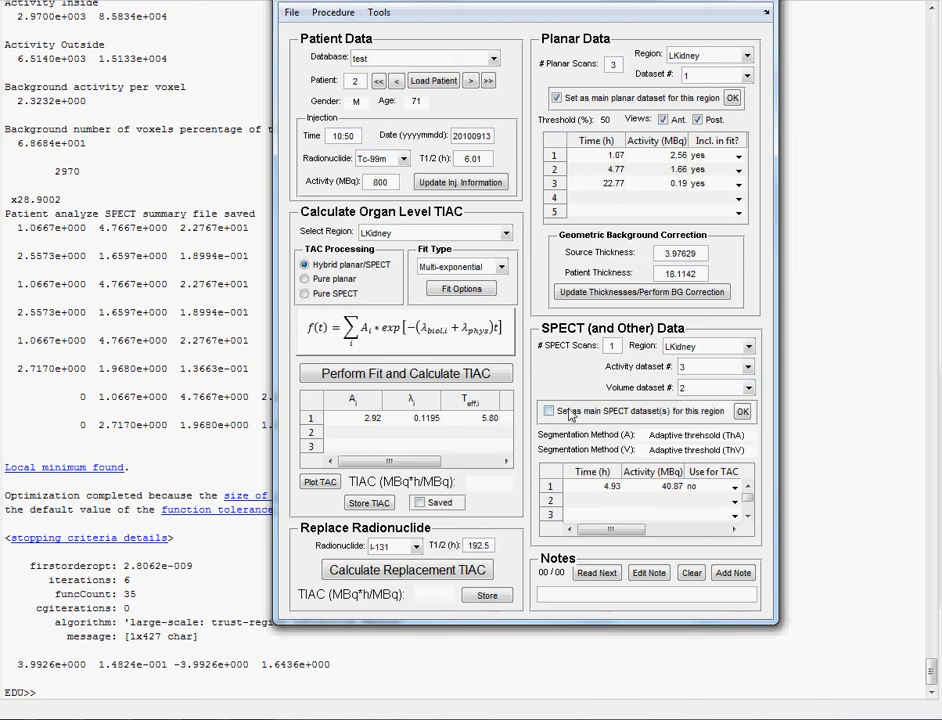
left_click(549, 411)
left_click(742, 411)
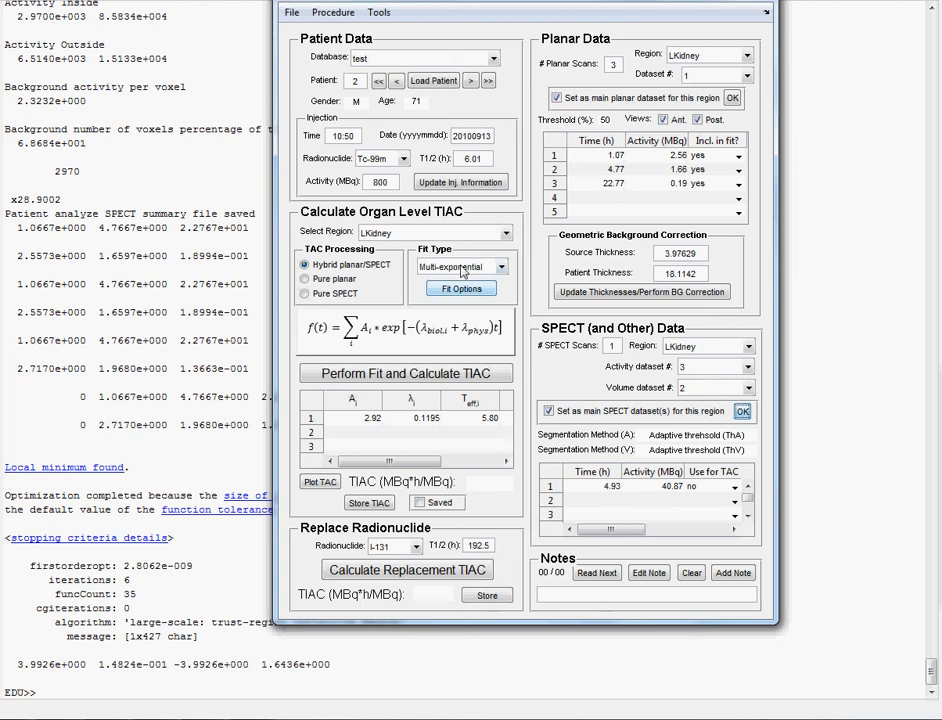
- Switch to the Tumor region to check it, then return to LKidney
left_click(436, 233)
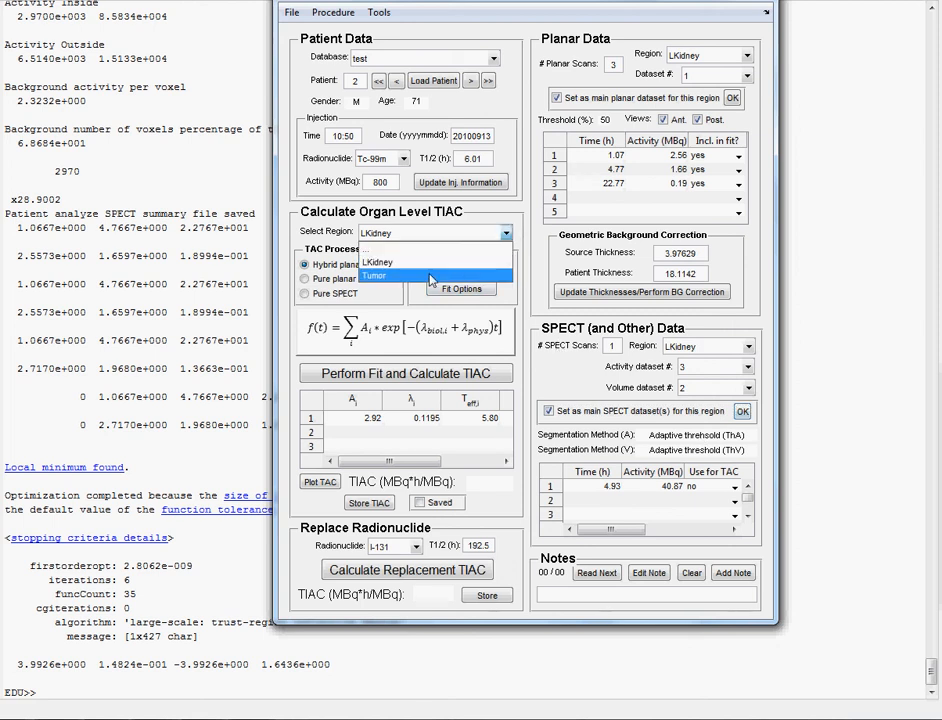
left_click(432, 275)
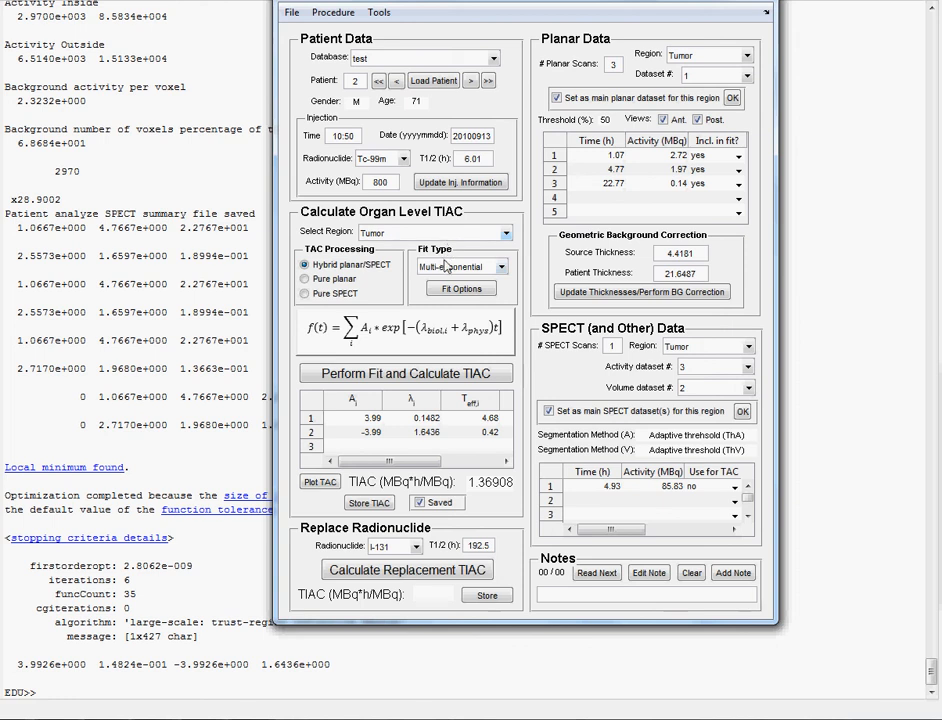
left_click(449, 236)
left_click(430, 265)
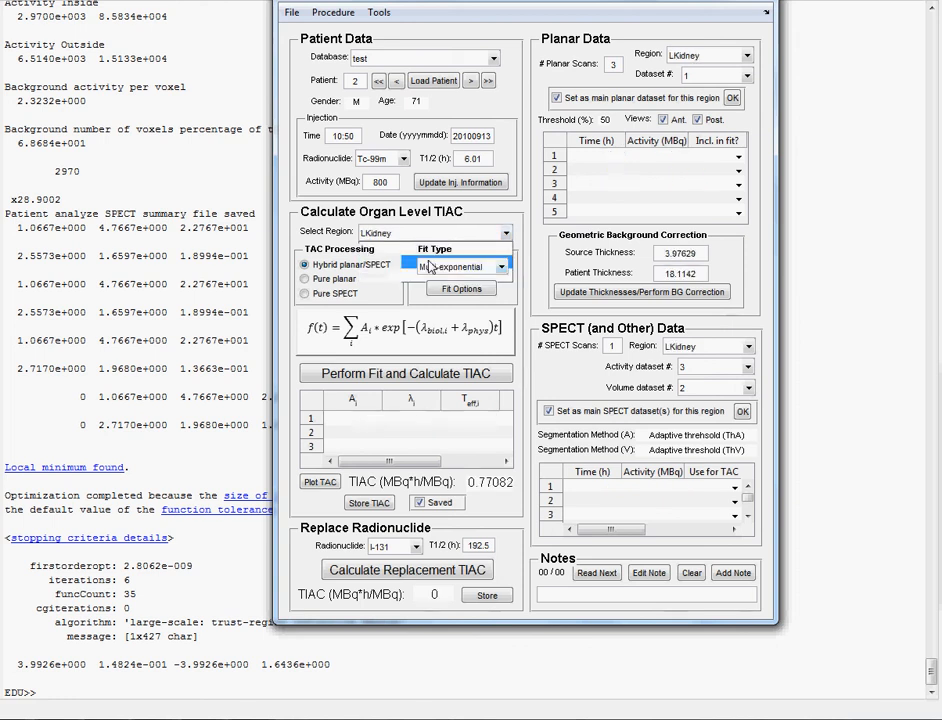